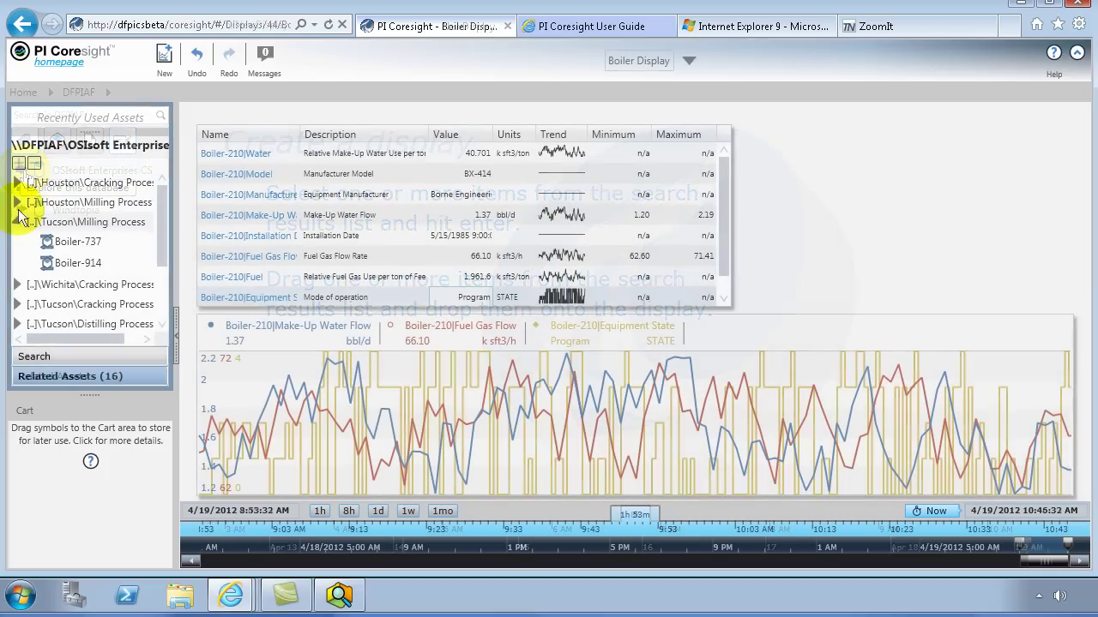
Swap the example displays to Boiler-499, Boiler-209, then Heater-309 from Houston Milling Process
{"action": "left_click", "coordinate": [18, 204]}
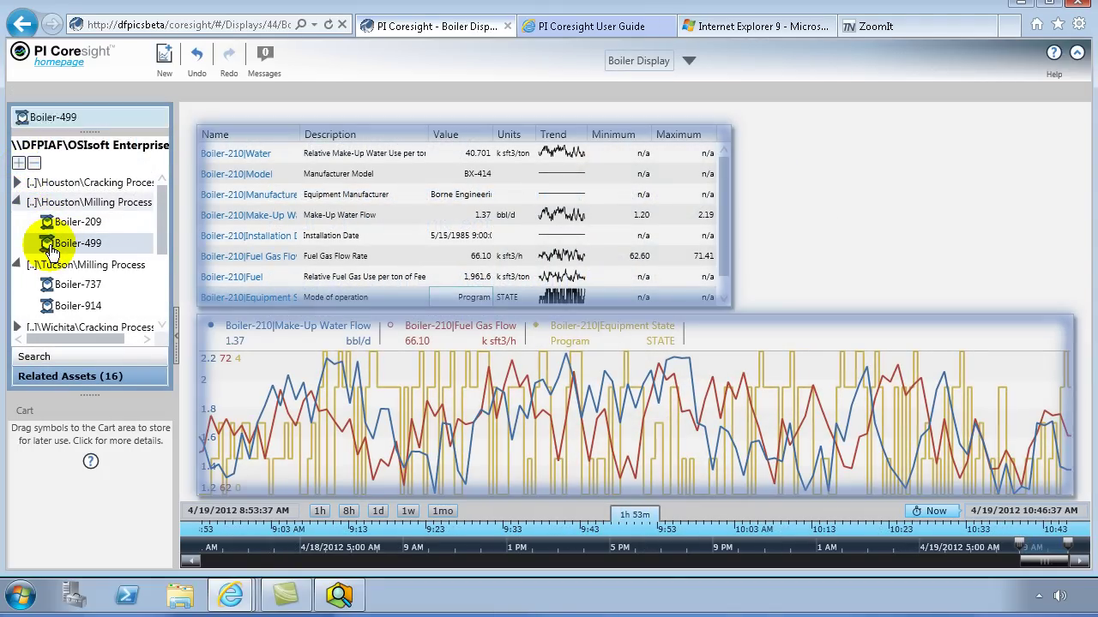
{"action": "left_click", "coordinate": [51, 246]}
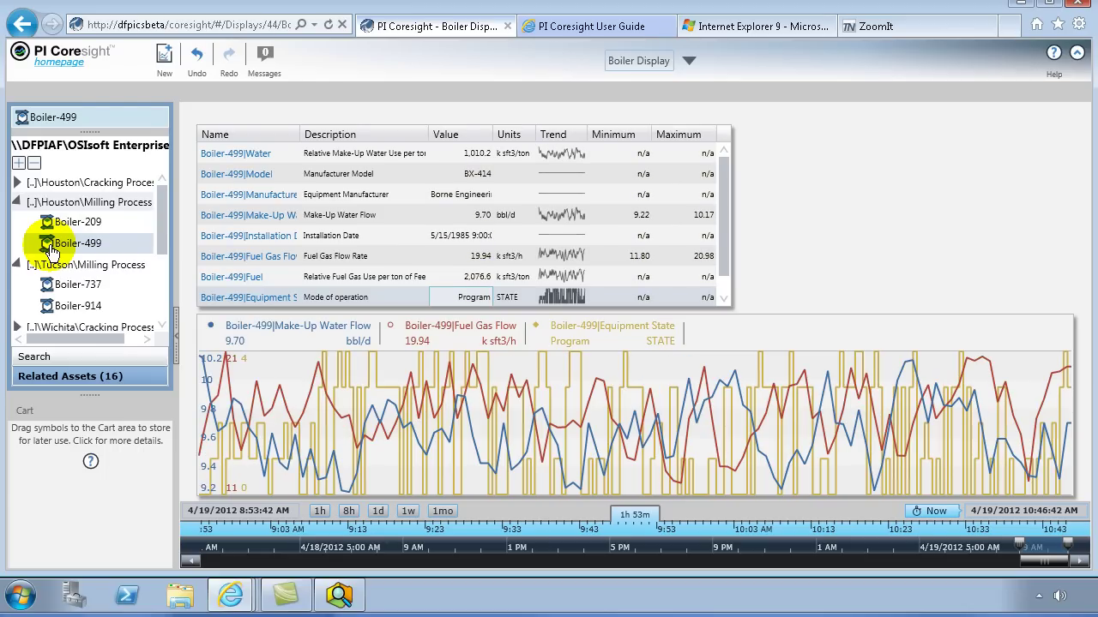
{"action": "left_click", "coordinate": [52, 225]}
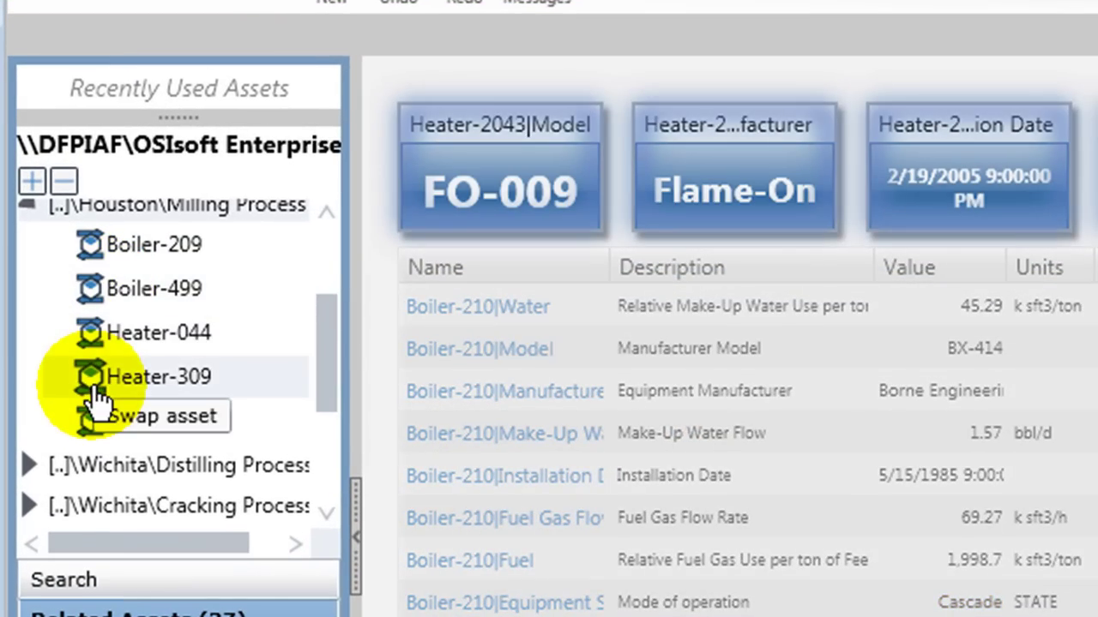
{"action": "left_click", "coordinate": [96, 394]}
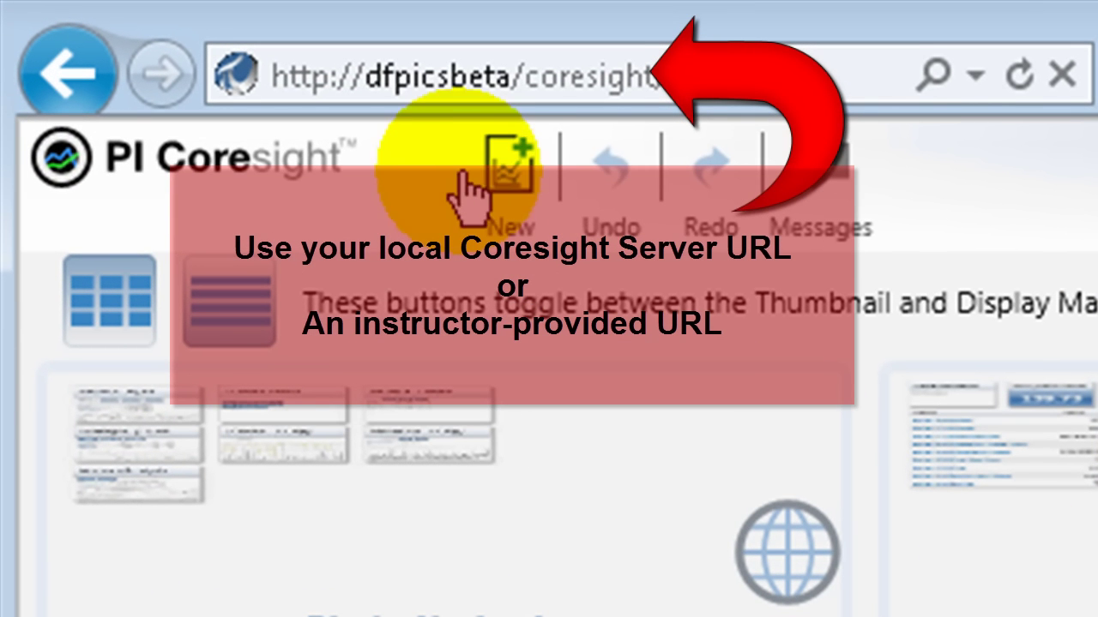
Start a new display and browse DFPIAF > OSIsoft Enterprises CS > Houston > Cracking Process
{"action": "left_click", "coordinate": [500, 177]}
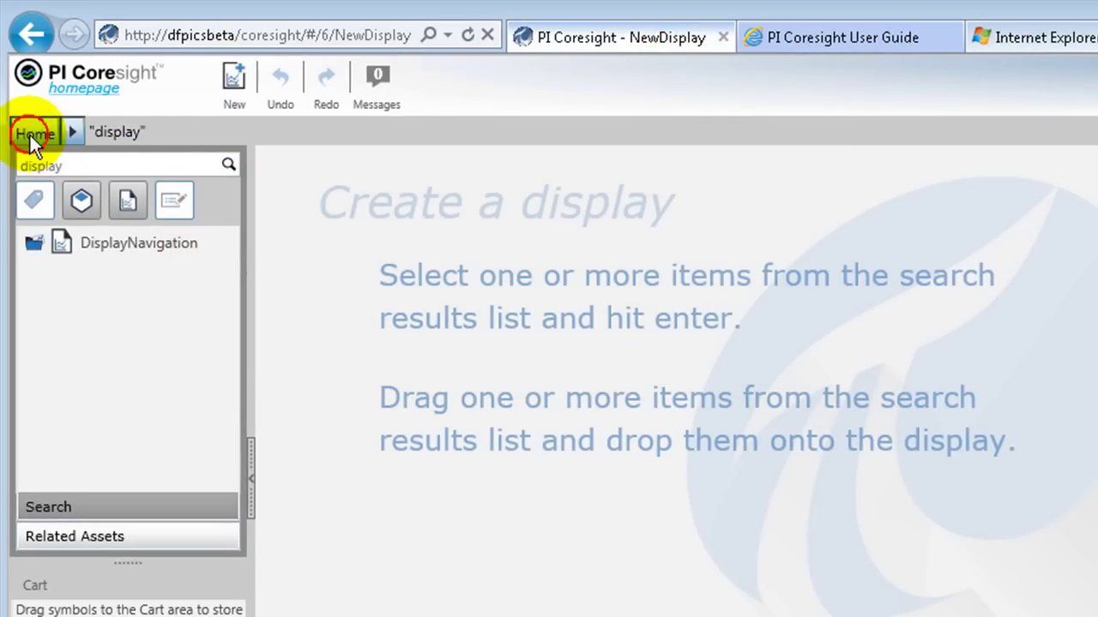
{"action": "left_click", "coordinate": [29, 133]}
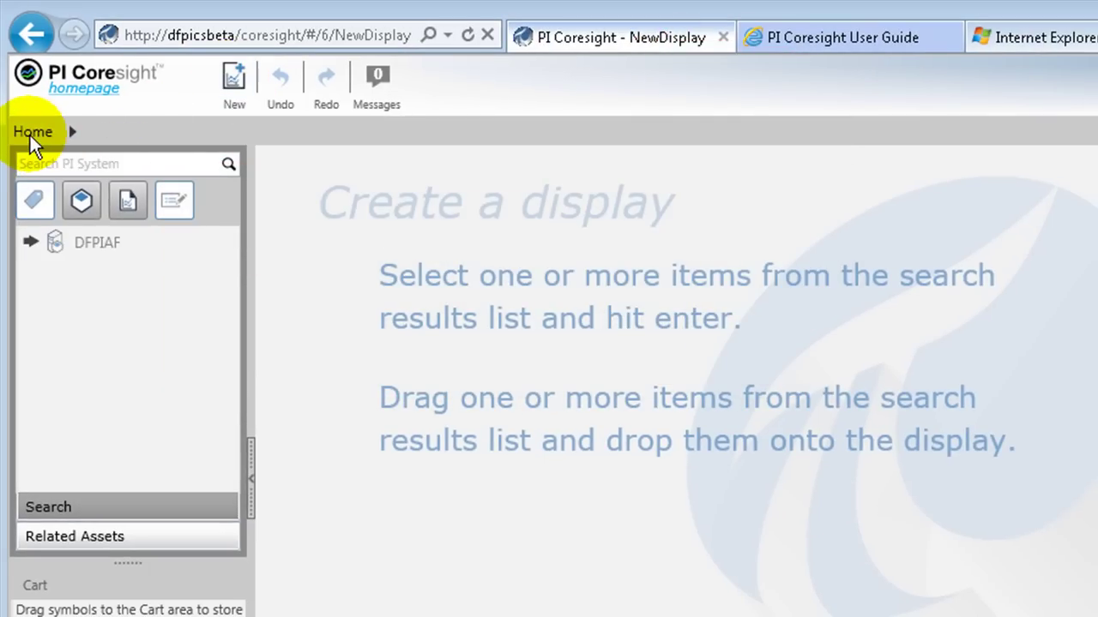
{"action": "left_click", "coordinate": [30, 243]}
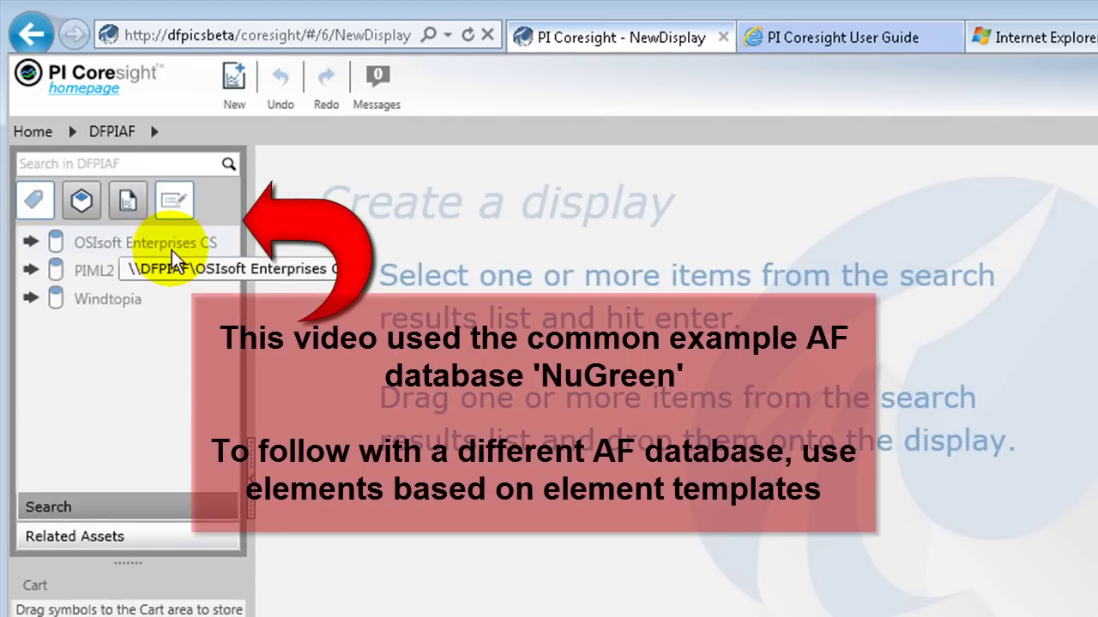
{"action": "left_click", "coordinate": [33, 244]}
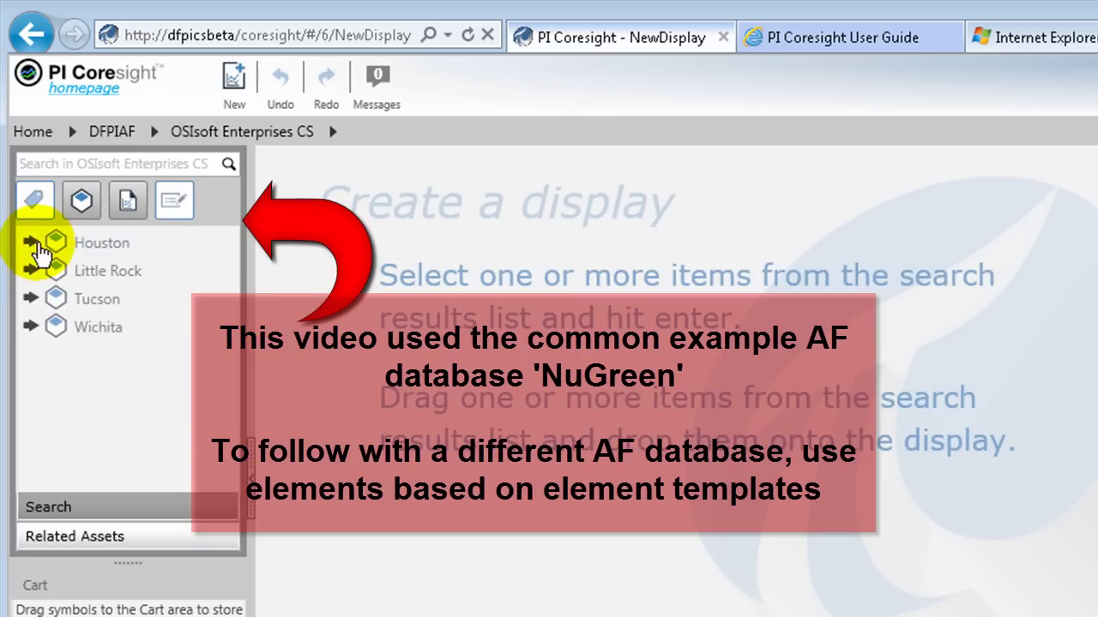
{"action": "left_click", "coordinate": [31, 244]}
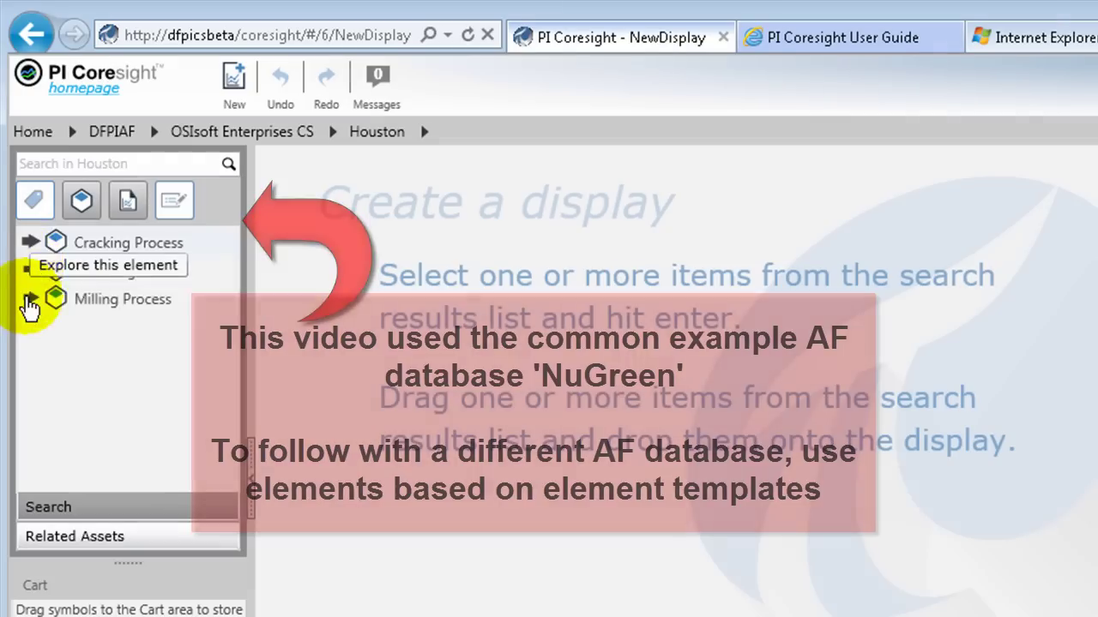
{"action": "left_click", "coordinate": [32, 243]}
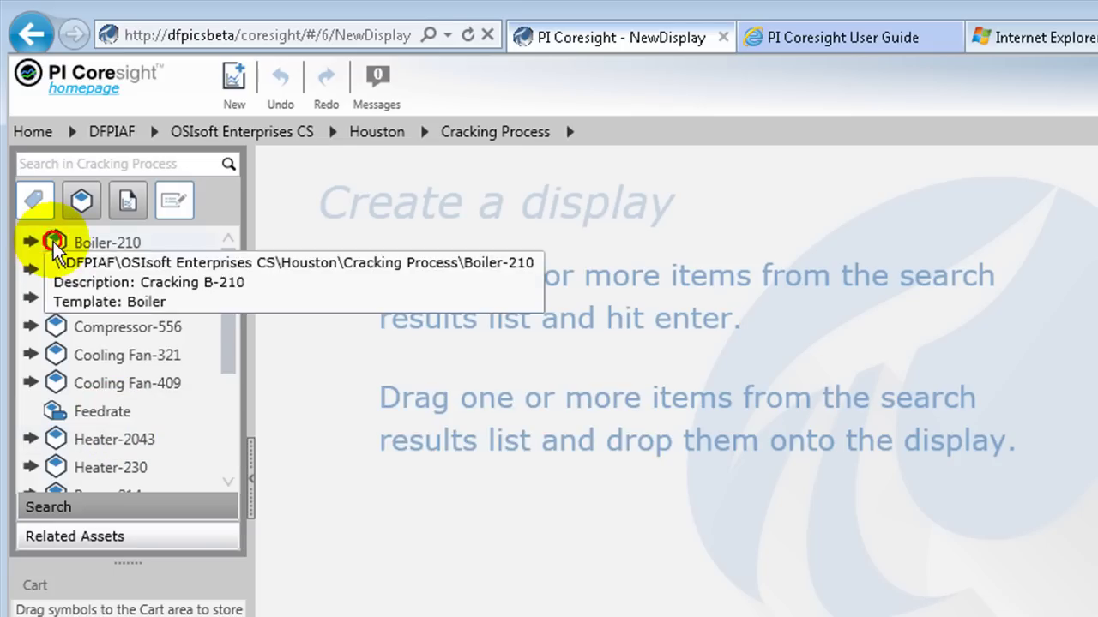
Place Boiler-210 on the canvas as a table and rename the display to Boiler Display
{"action": "left_click", "coordinate": [78, 242]}
{"action": "left_click_drag", "start_coordinate": [78, 246], "coordinate": [325, 245]}
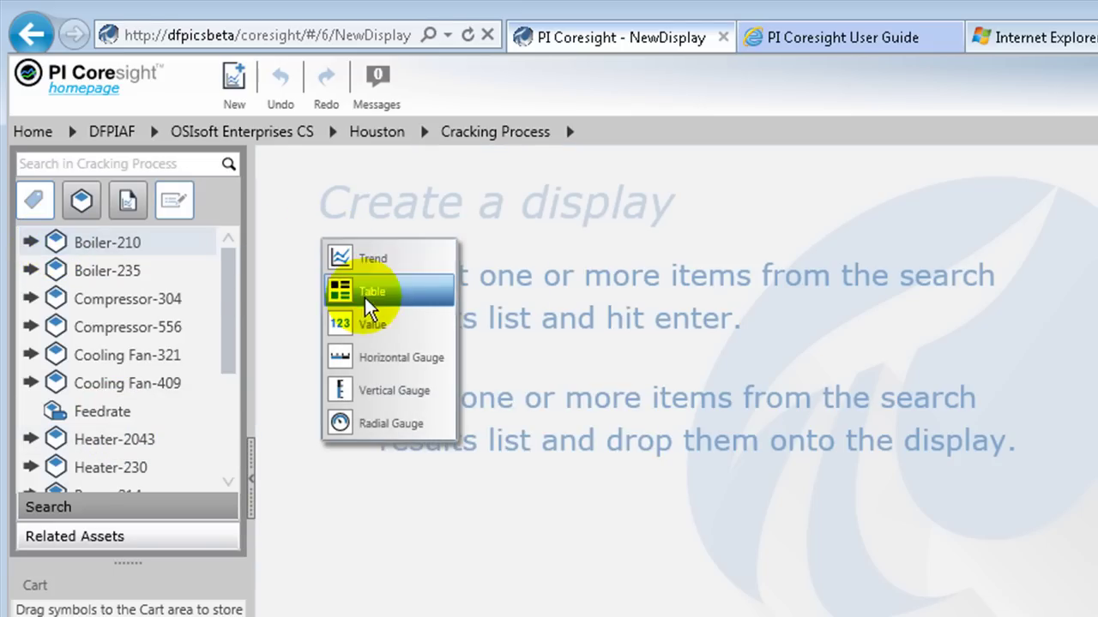
{"action": "left_click", "coordinate": [418, 294]}
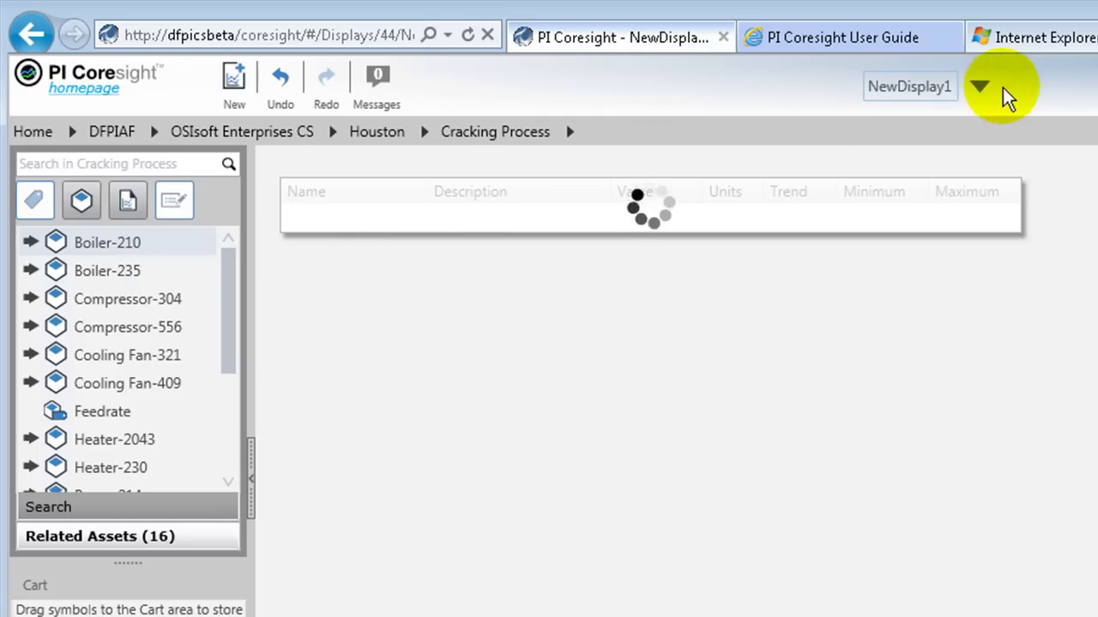
{"action": "key", "text": "BackSpace"}
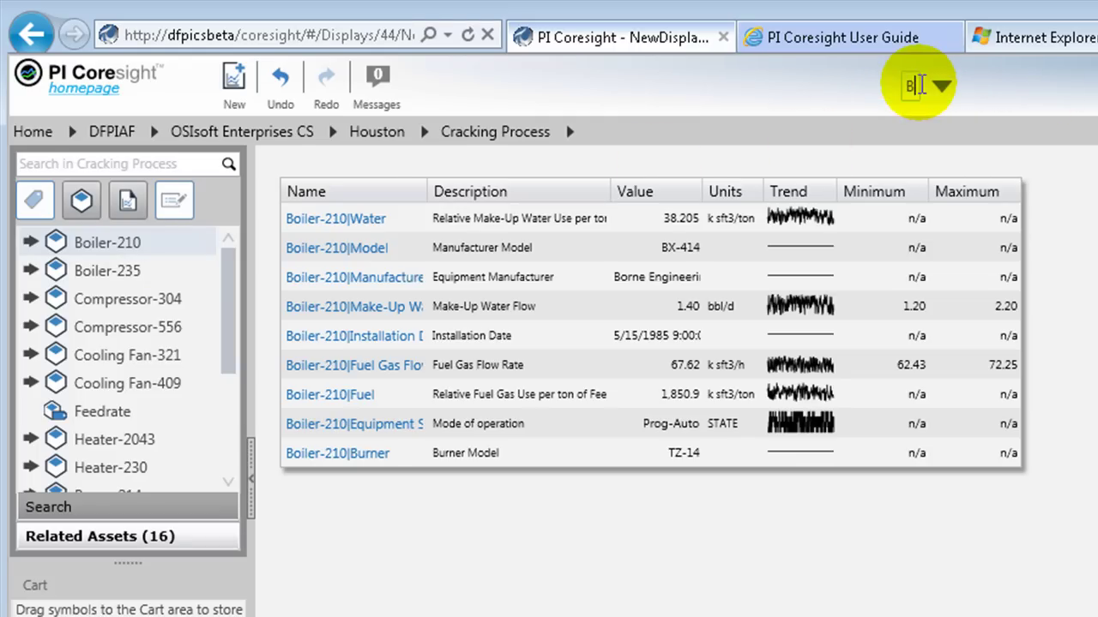
{"action": "type", "text": "Boiler"}
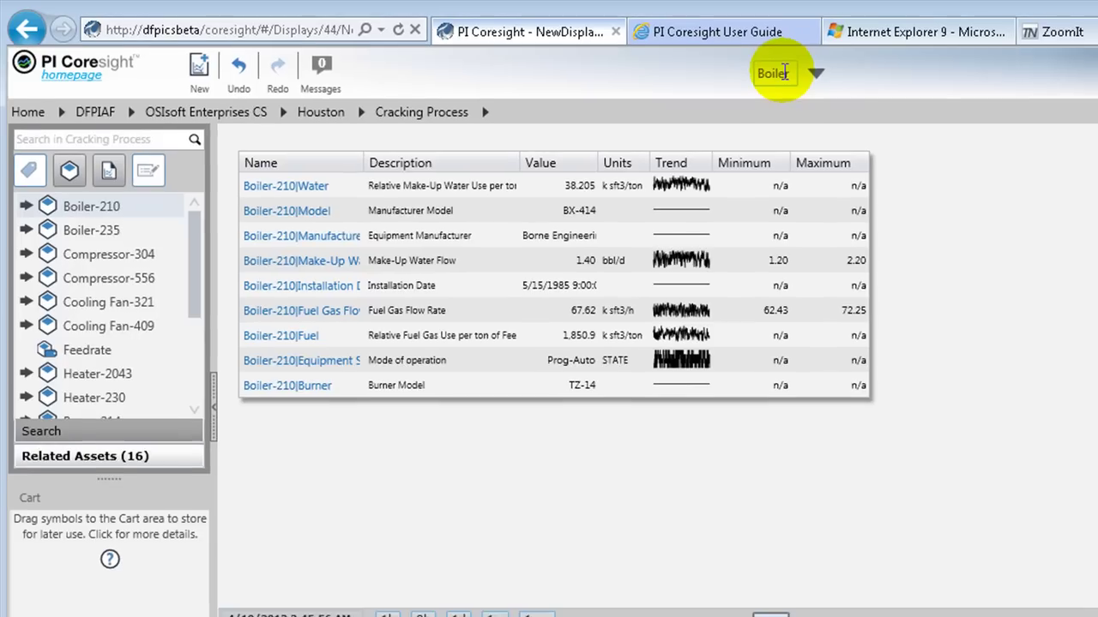
{"action": "type", "text": "Display"}
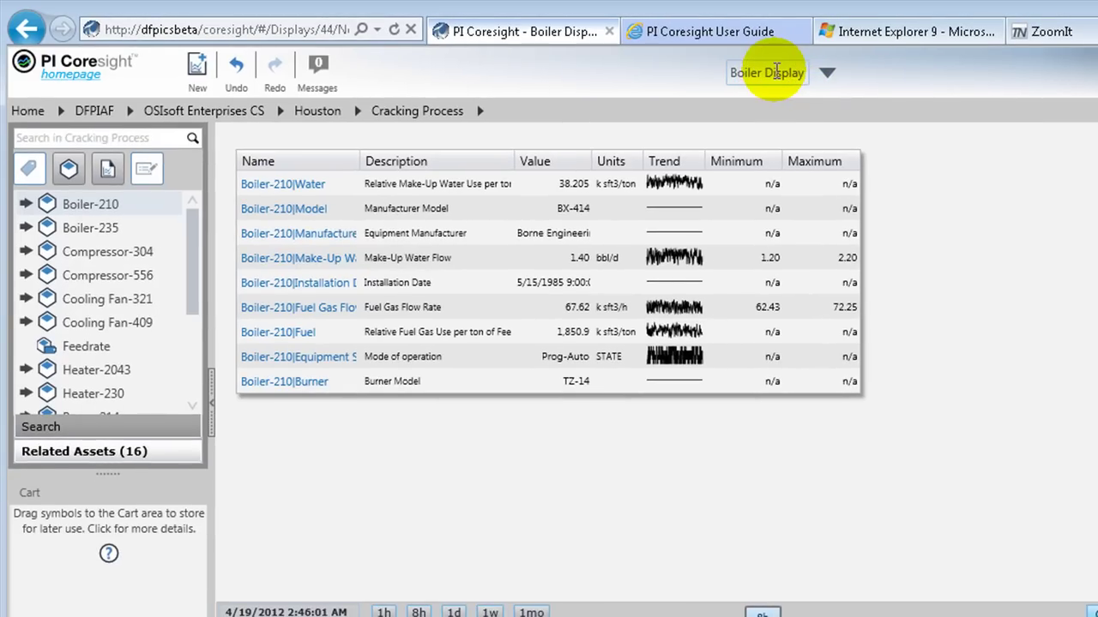
{"action": "mouse_move", "coordinate": [529, 377]}
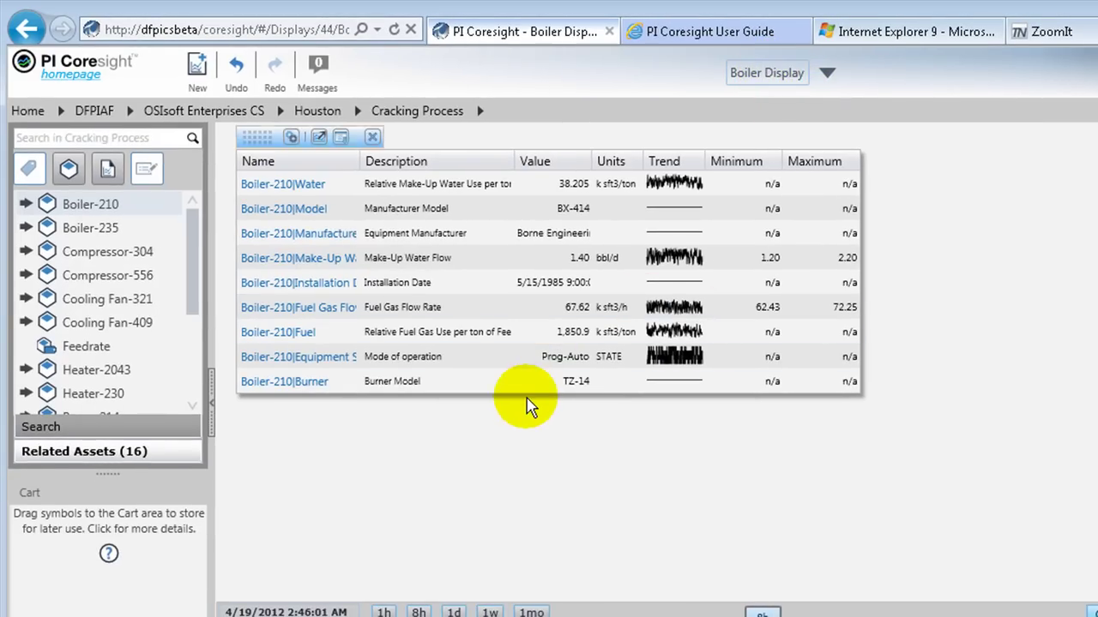
Trend Make-Up Water Flow, Fuel Gas Flow and Equipment State below the table over about two hours
{"action": "left_click", "coordinate": [369, 257]}
{"action": "left_click_drag", "start_coordinate": [429, 454], "coordinate": [446, 493]}
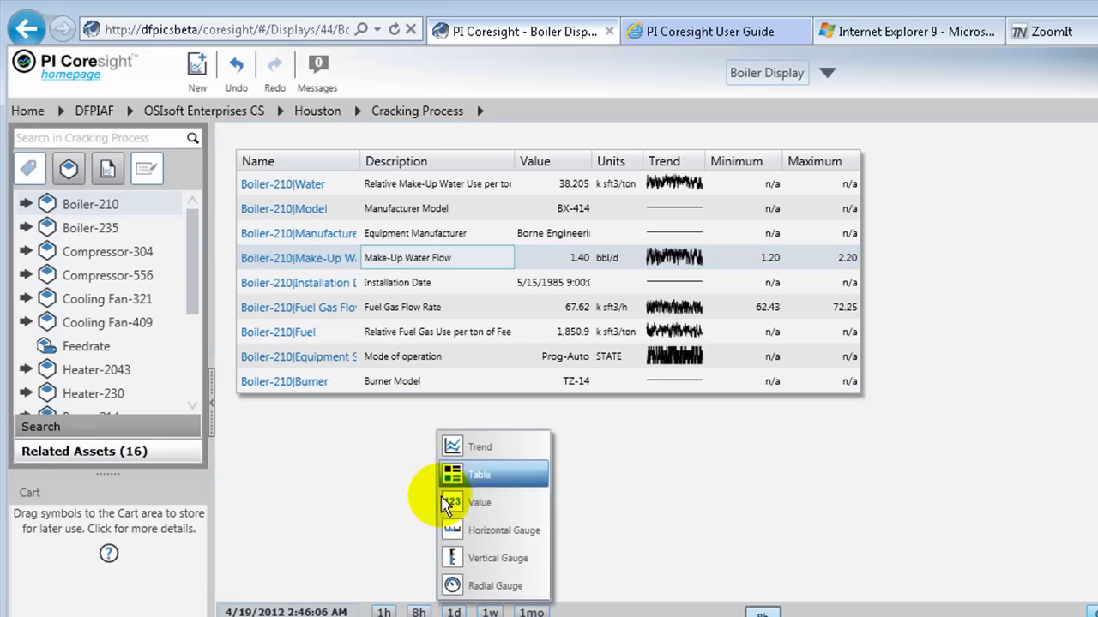
{"action": "left_click", "coordinate": [543, 453]}
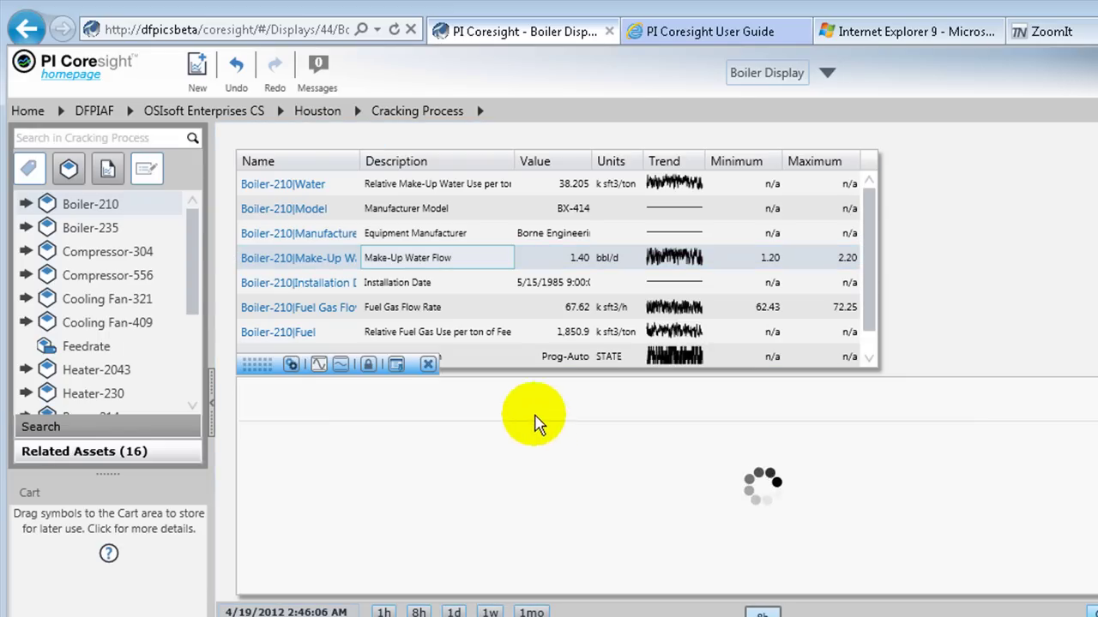
{"action": "mouse_move", "coordinate": [490, 310]}
{"action": "left_mouse_down"}
{"action": "mouse_move", "coordinate": [530, 369]}
{"action": "mouse_move", "coordinate": [522, 358]}
{"action": "left_mouse_up"}
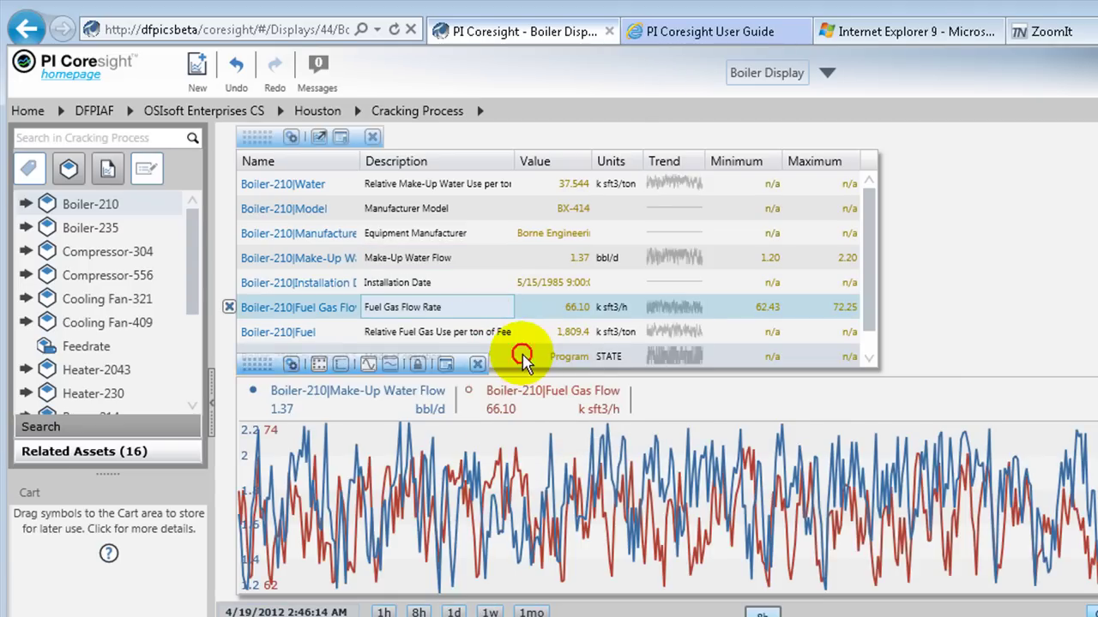
{"action": "left_click", "coordinate": [522, 357]}
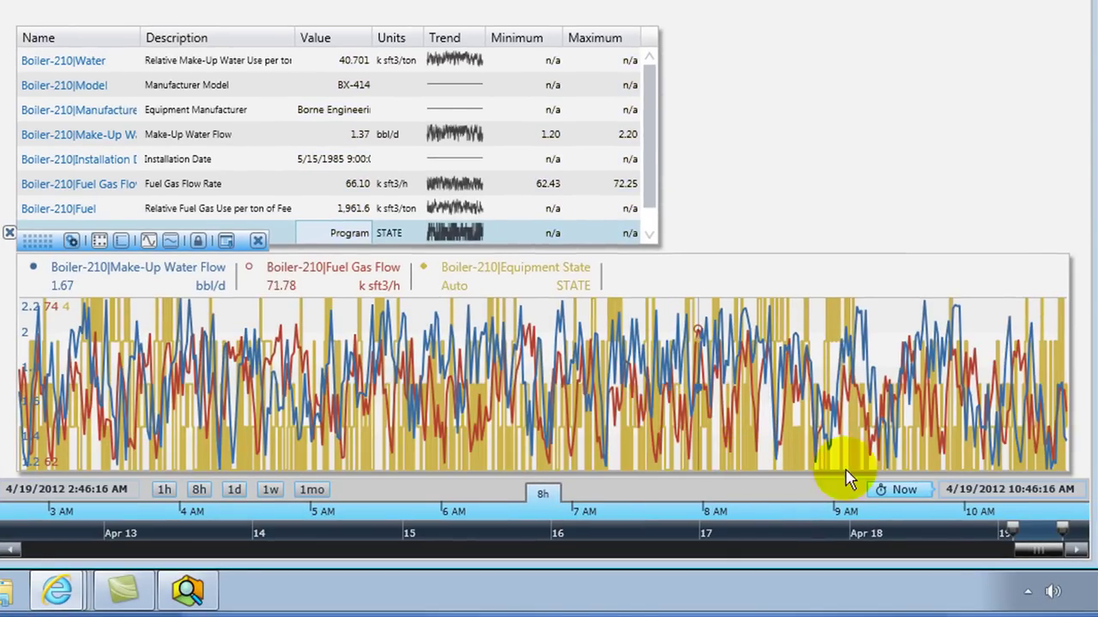
{"action": "mouse_move", "coordinate": [1014, 529]}
{"action": "left_mouse_down"}
{"action": "mouse_move", "coordinate": [1044, 531]}
{"action": "mouse_move", "coordinate": [961, 537]}
{"action": "left_mouse_up"}
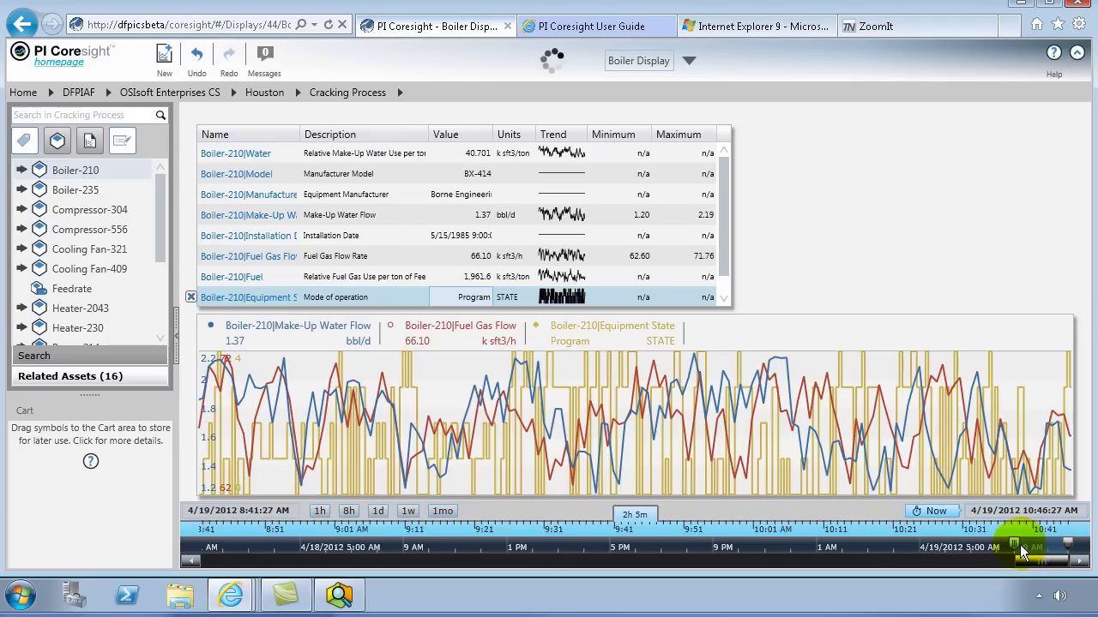
{"action": "left_click_drag", "start_coordinate": [1019, 545], "coordinate": [986, 546]}
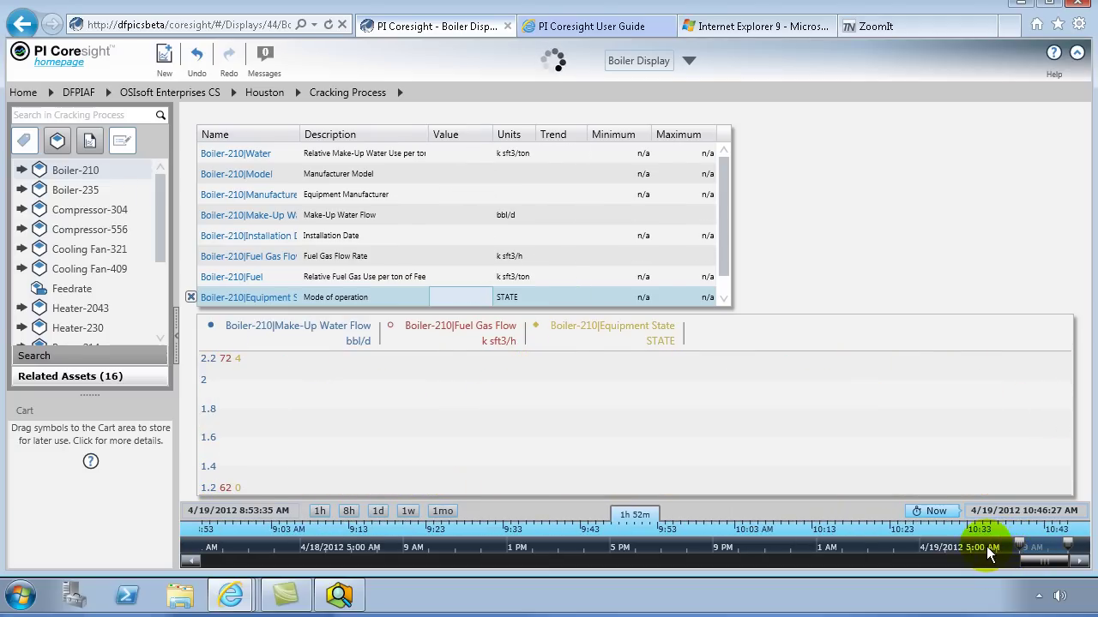
Using Houston Milling Process related assets, swap the display to Boiler-499, then Boiler-209
{"action": "left_click", "coordinate": [110, 385]}
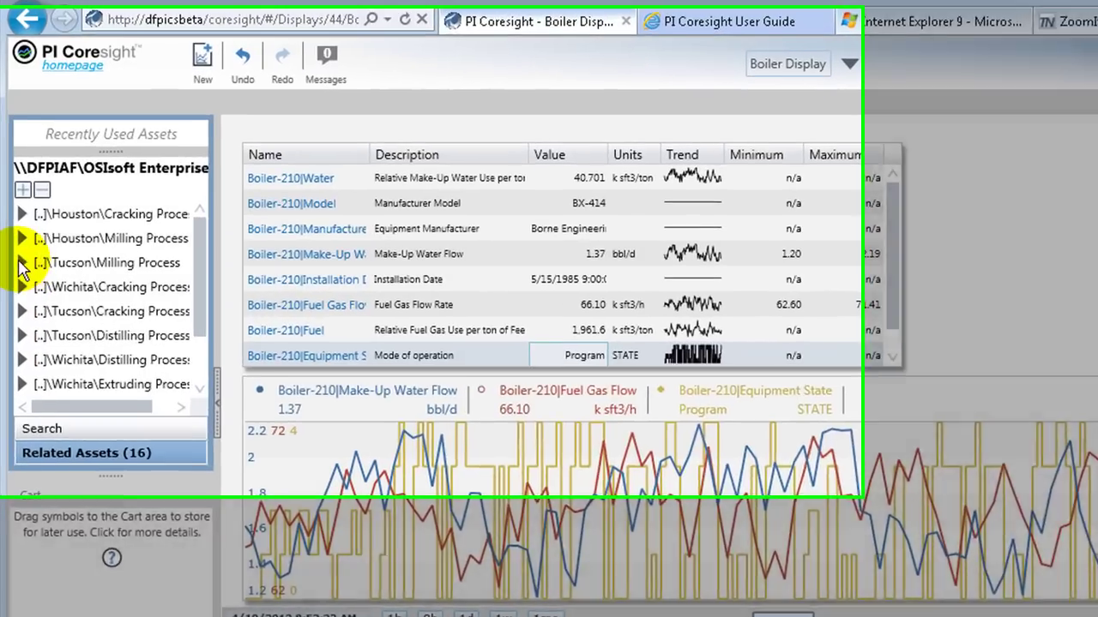
{"action": "left_click", "coordinate": [17, 221]}
{"action": "left_click", "coordinate": [26, 293]}
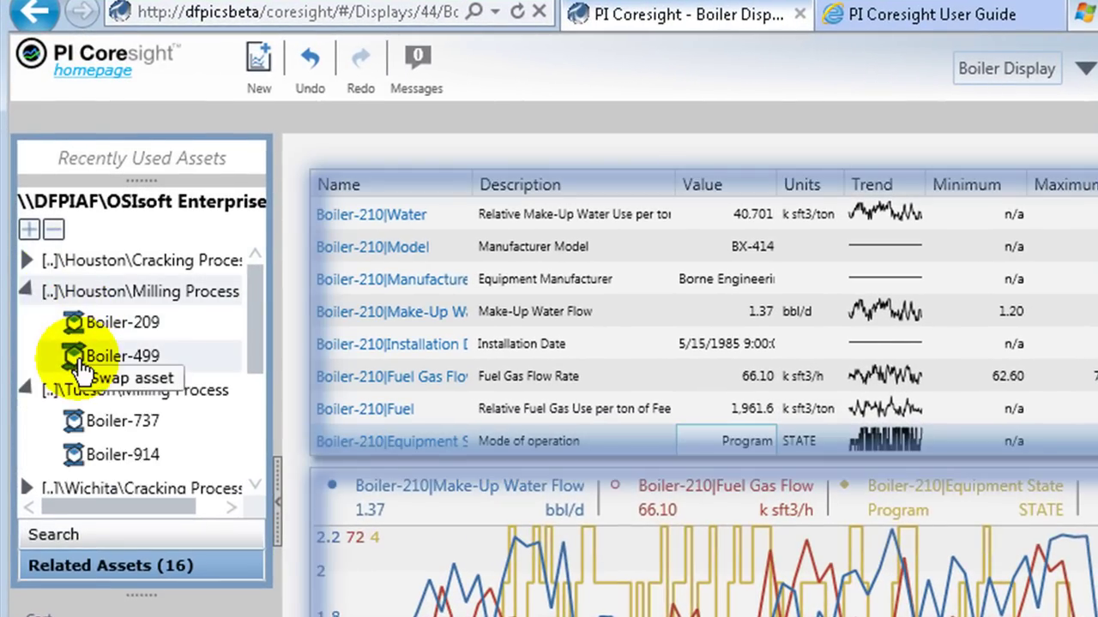
{"action": "left_click", "coordinate": [82, 361]}
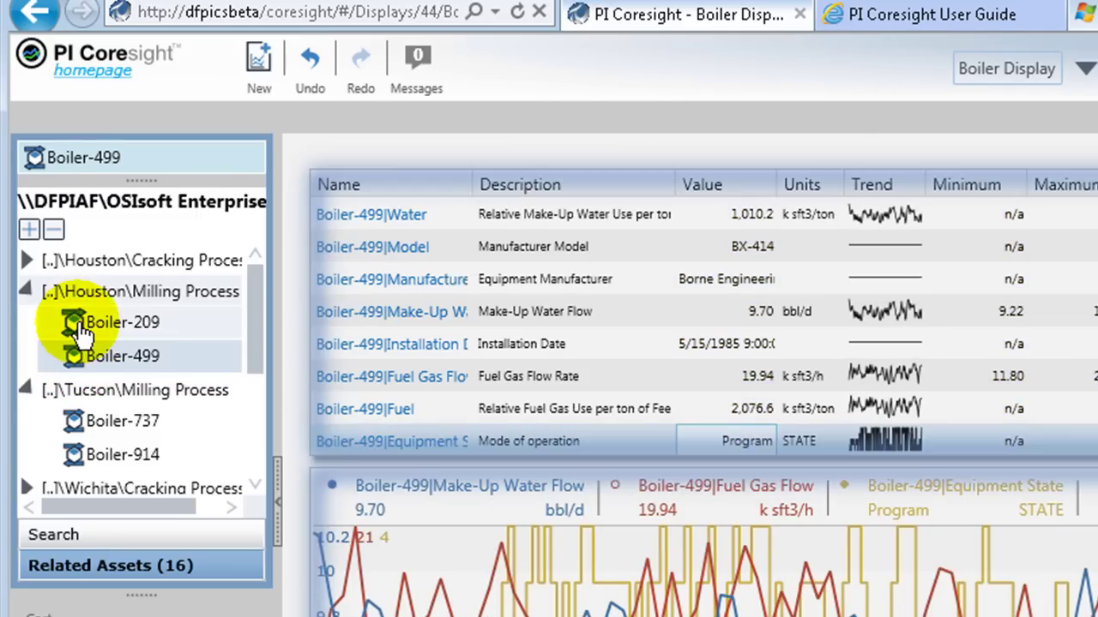
{"action": "left_click", "coordinate": [82, 330]}
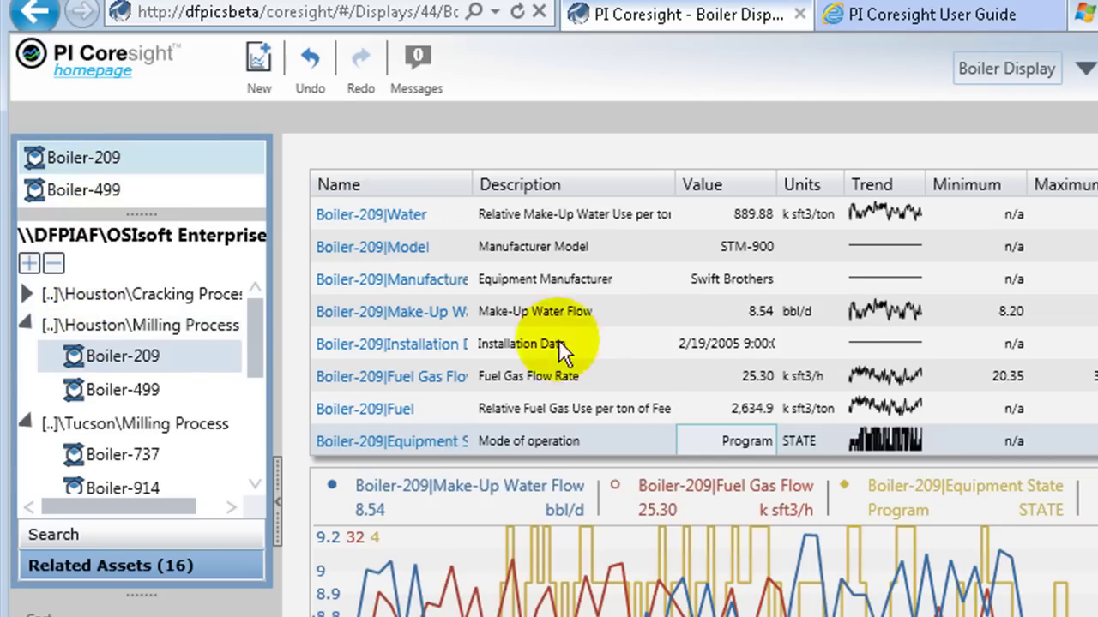
Add Boiler-499's attributes to the table alongside Boiler-209 without replacing, then scroll the table
{"action": "left_click_drag", "start_coordinate": [98, 191], "coordinate": [707, 316]}
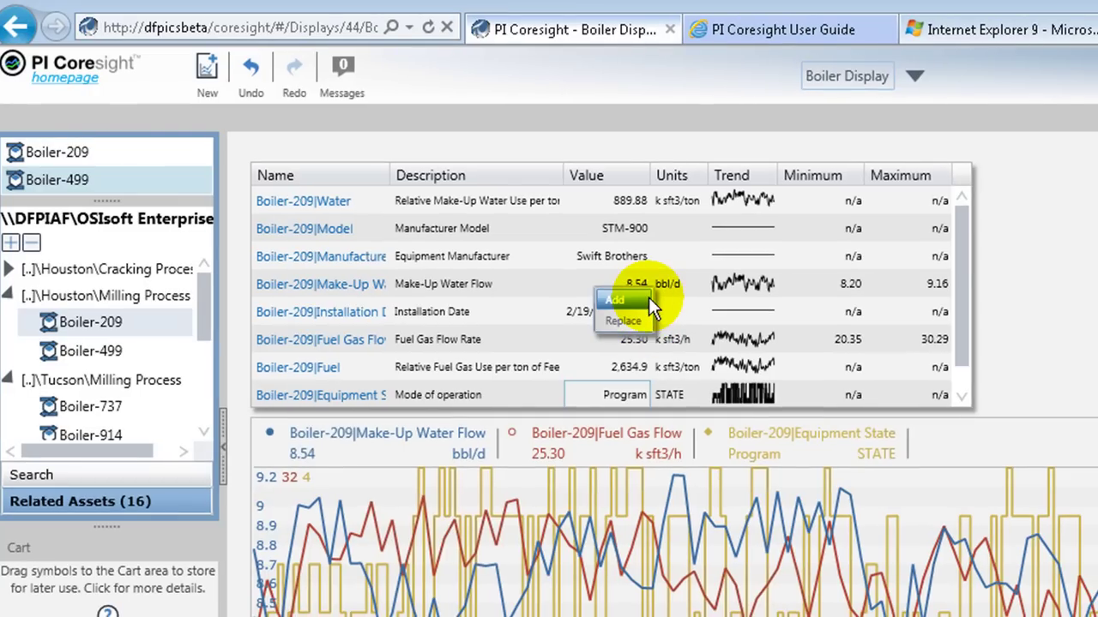
{"action": "left_click", "coordinate": [649, 297]}
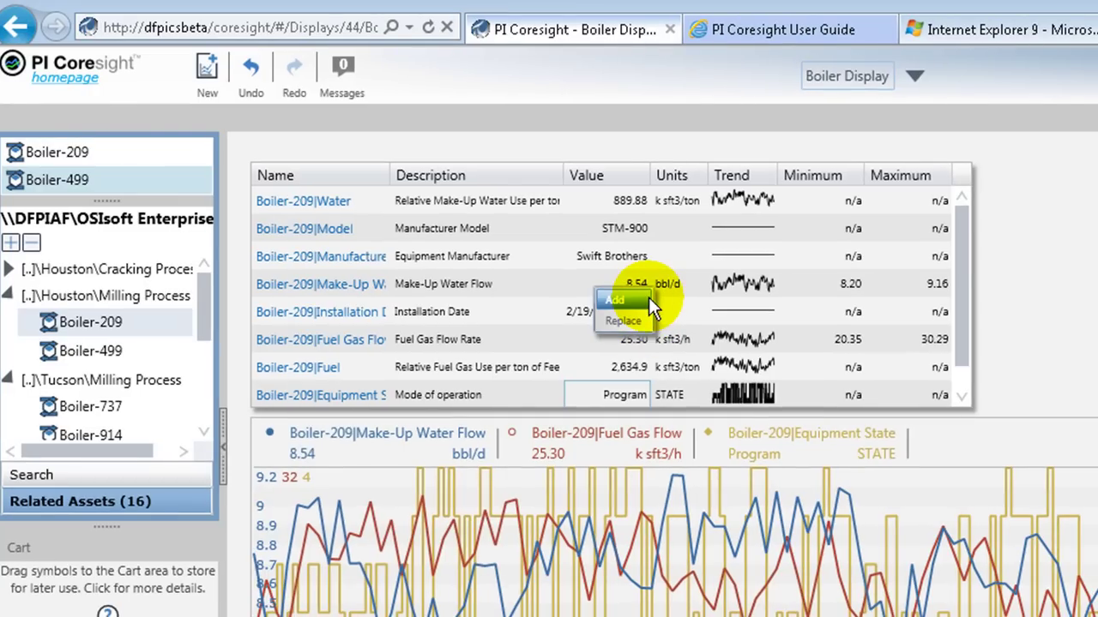
{"action": "left_click", "coordinate": [644, 297]}
{"action": "mouse_move", "coordinate": [600, 283]}
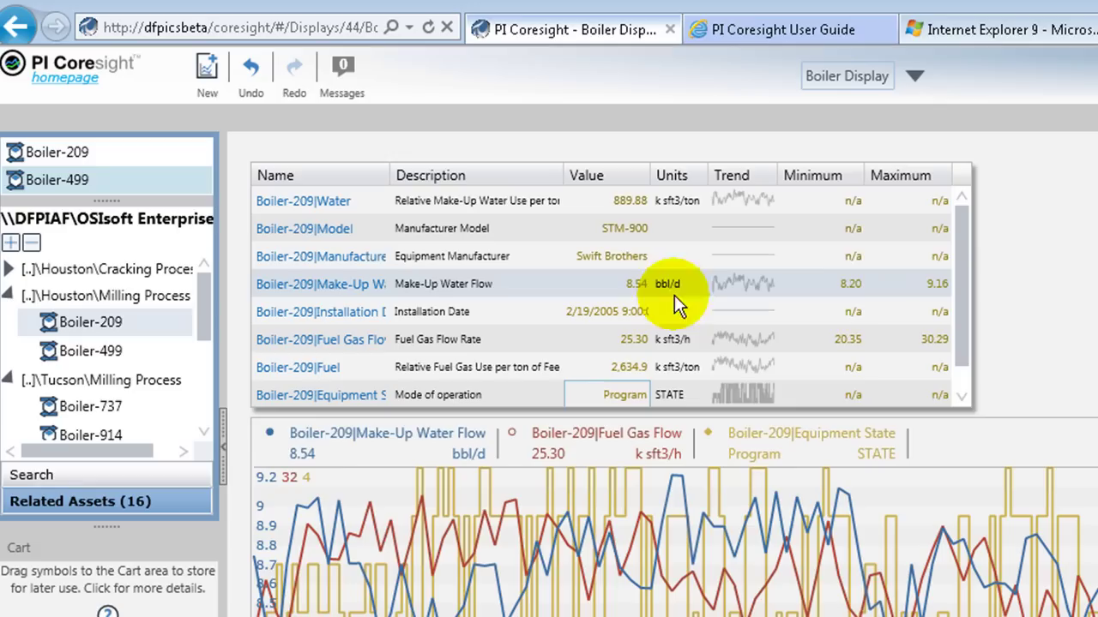
{"action": "mouse_move", "coordinate": [966, 243]}
{"action": "left_mouse_down"}
{"action": "mouse_move", "coordinate": [960, 361]}
{"action": "mouse_move", "coordinate": [962, 202]}
{"action": "left_mouse_up"}
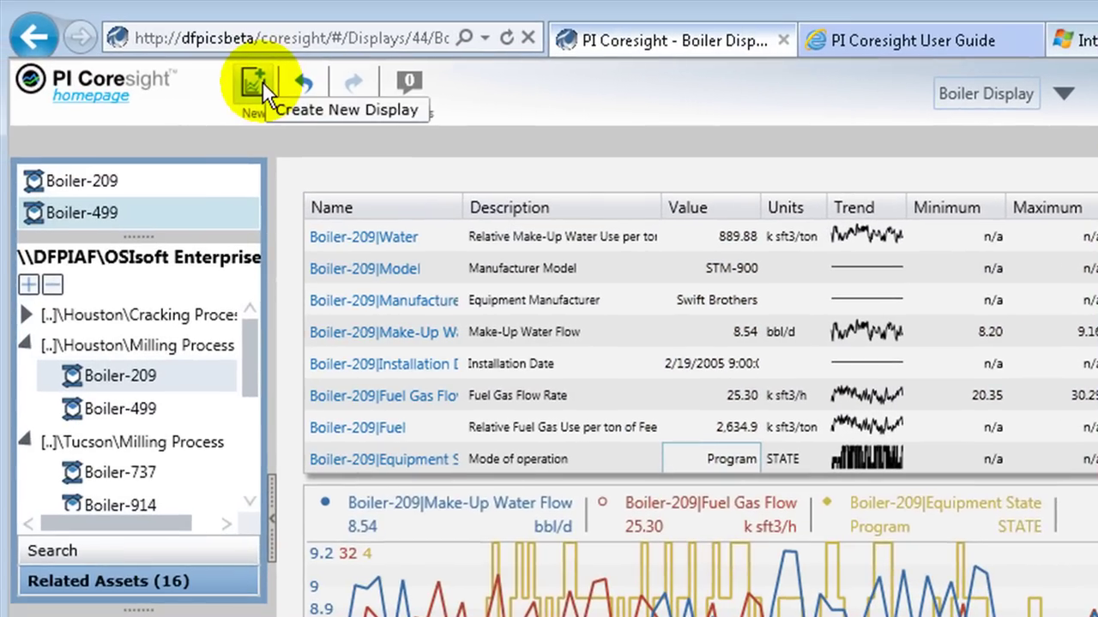
On a new display, show Heater-2043 as value tiles with a Boiler-210 table beneath
{"action": "left_click", "coordinate": [260, 82]}
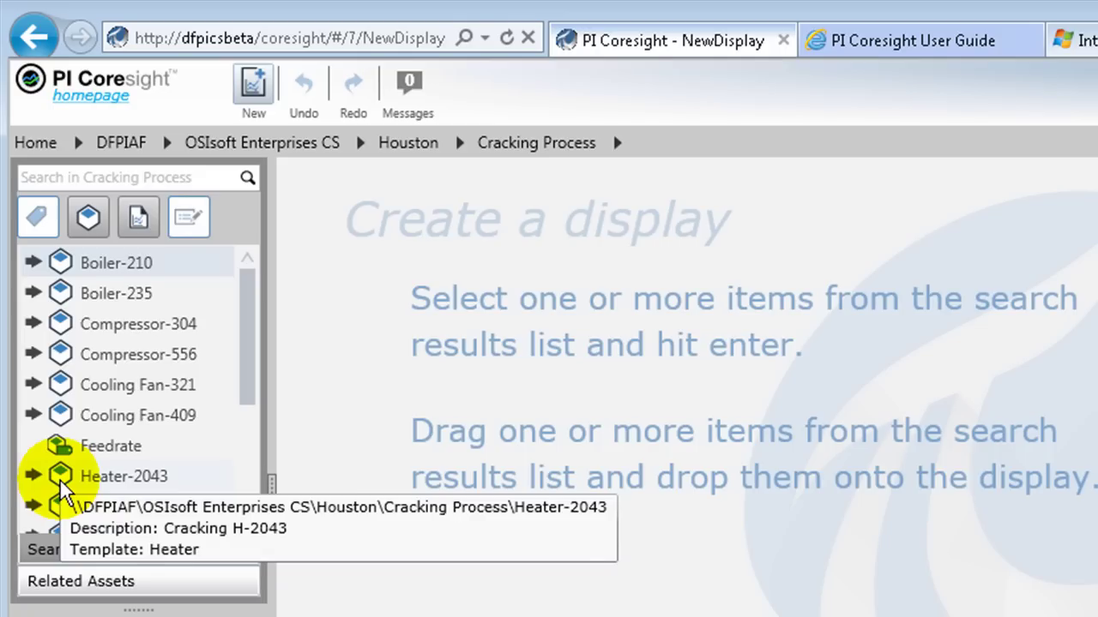
{"action": "mouse_move", "coordinate": [64, 490]}
{"action": "left_mouse_down"}
{"action": "mouse_move", "coordinate": [262, 404]}
{"action": "mouse_move", "coordinate": [454, 225]}
{"action": "left_mouse_up"}
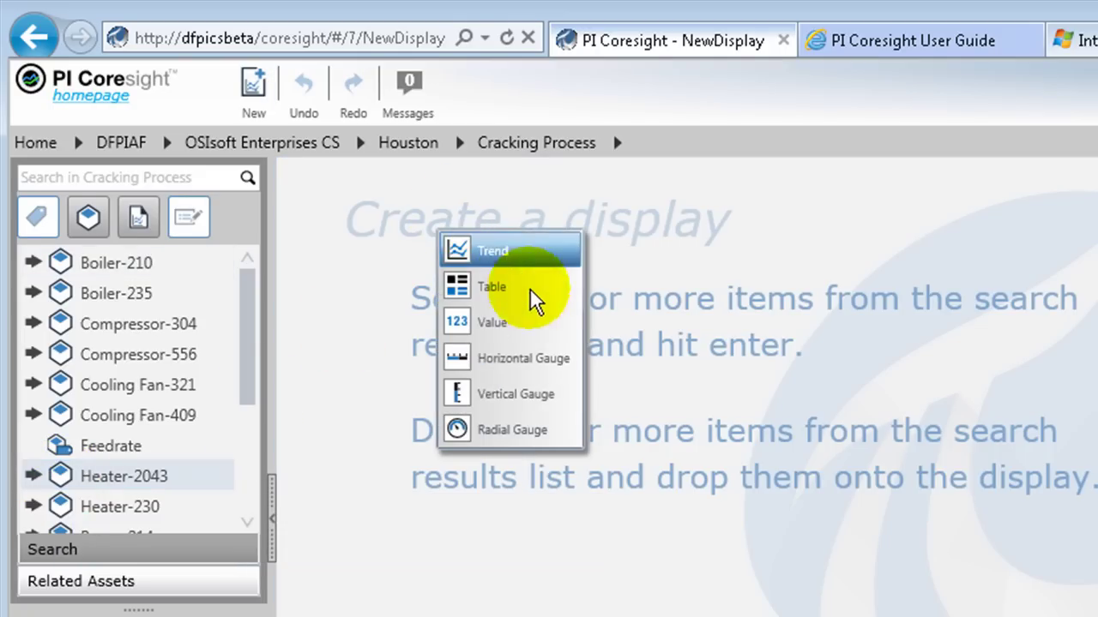
{"action": "left_click", "coordinate": [553, 339]}
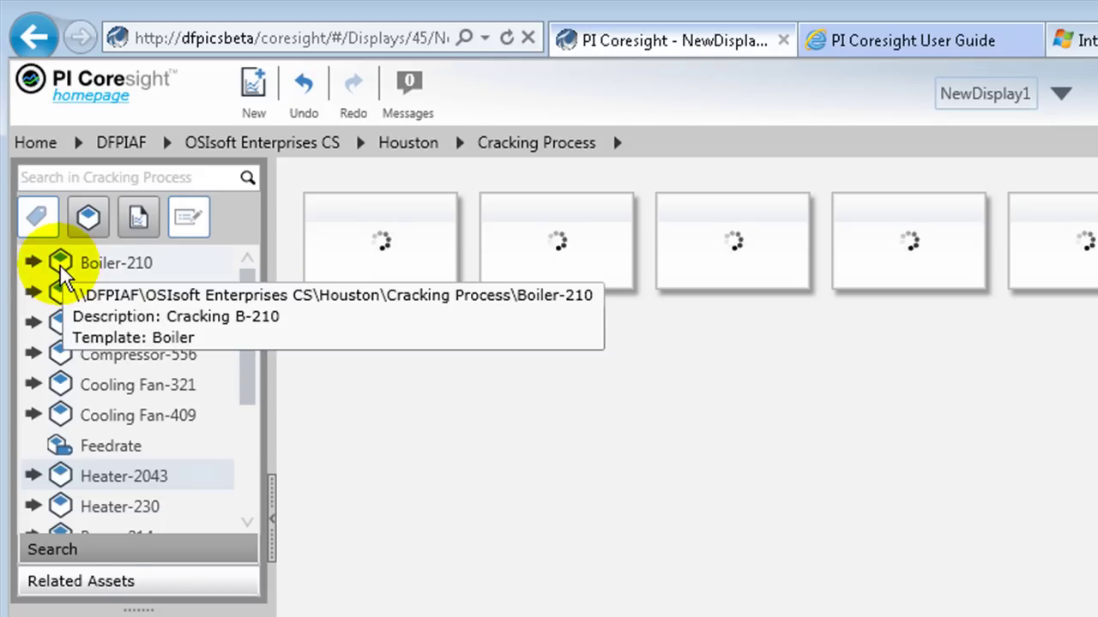
{"action": "left_click_drag", "start_coordinate": [62, 269], "coordinate": [623, 485]}
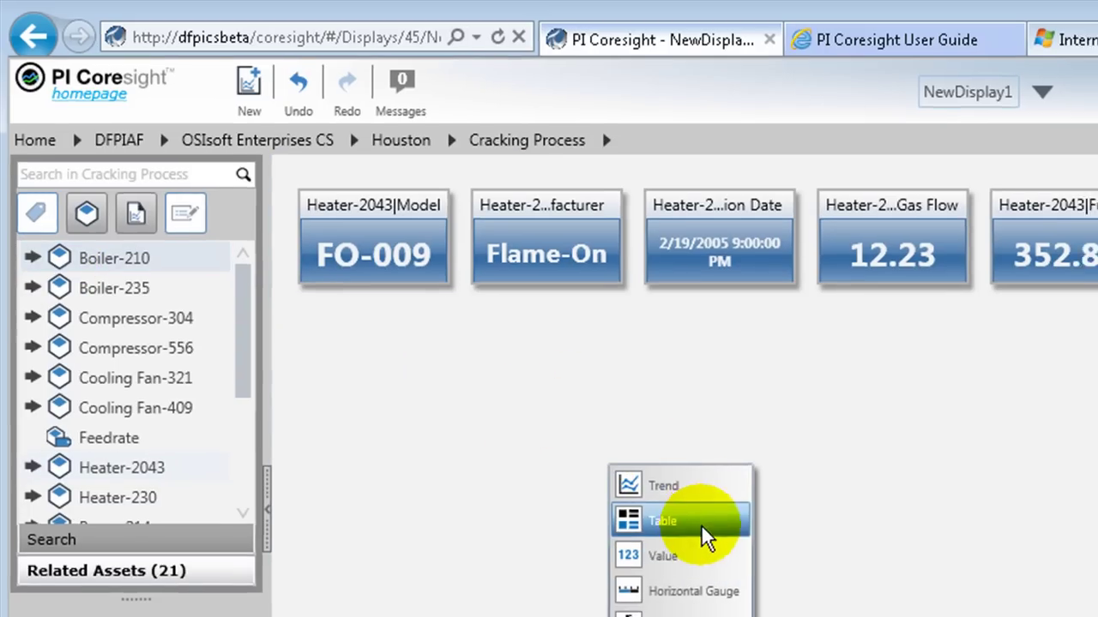
{"action": "left_click", "coordinate": [605, 452]}
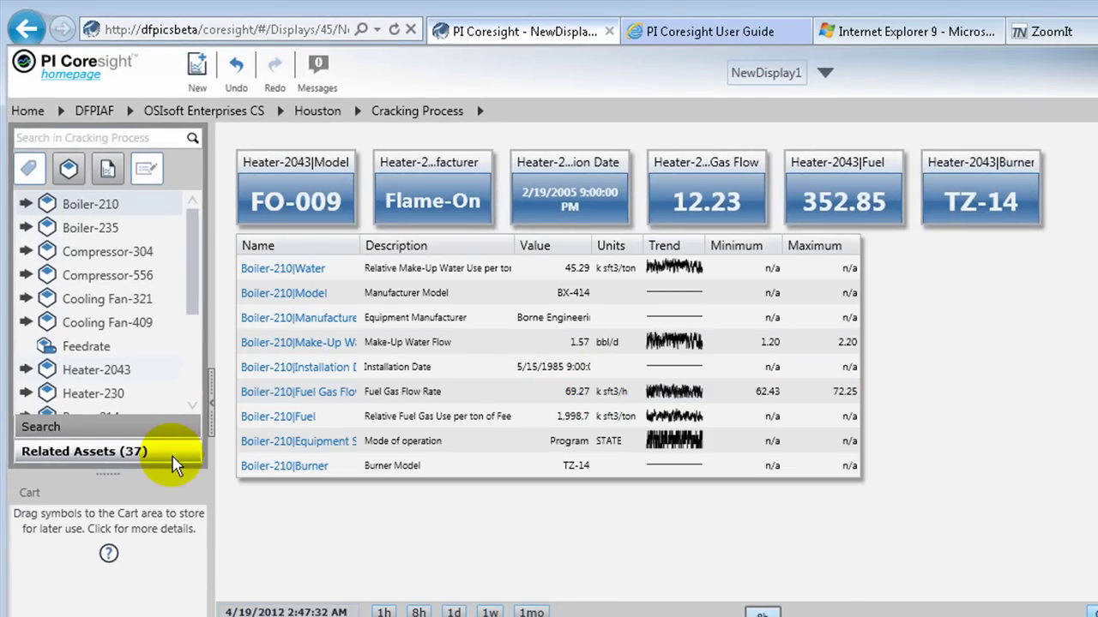
Via Houston Milling Process, swap tiles to Heater-309 then Heater-485, and the table to Boiler-499
{"action": "left_click", "coordinate": [172, 457]}
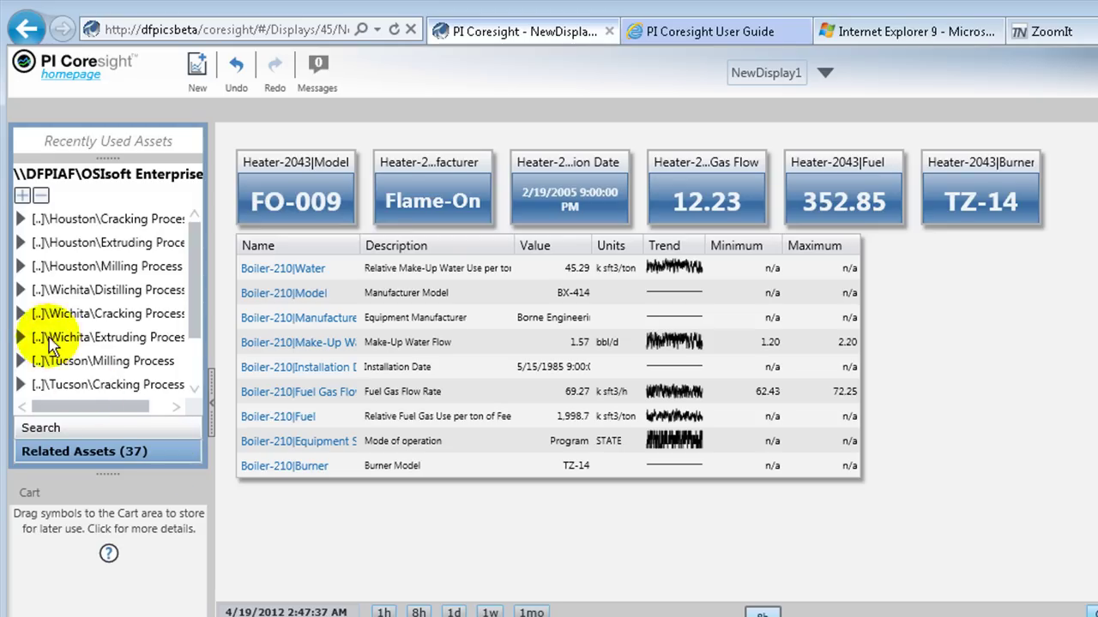
{"action": "left_click", "coordinate": [21, 244]}
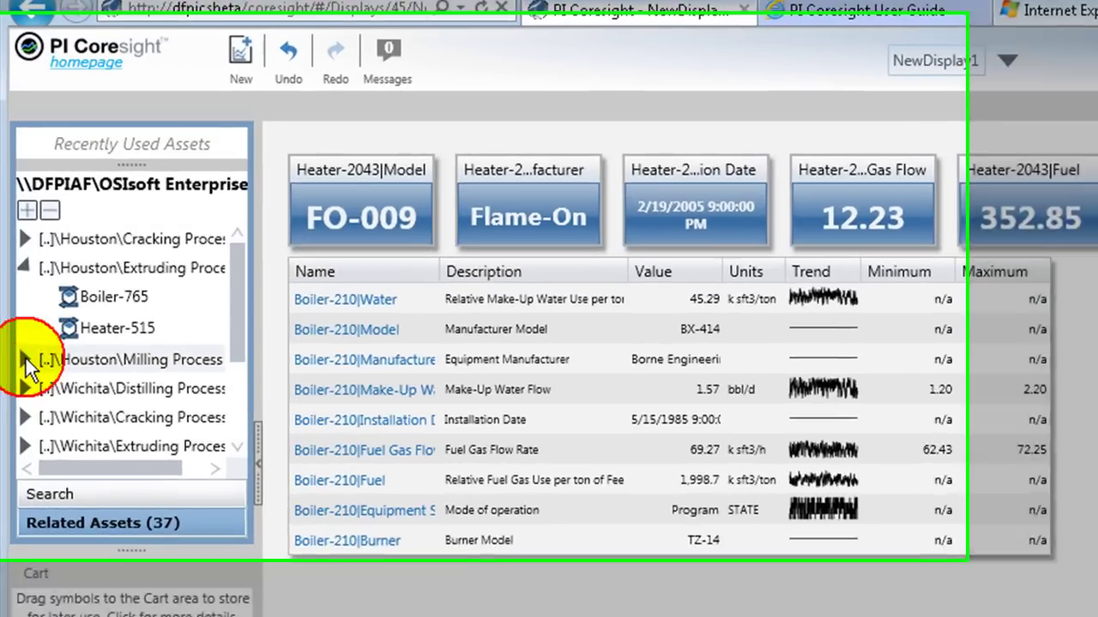
{"action": "left_click", "coordinate": [20, 317]}
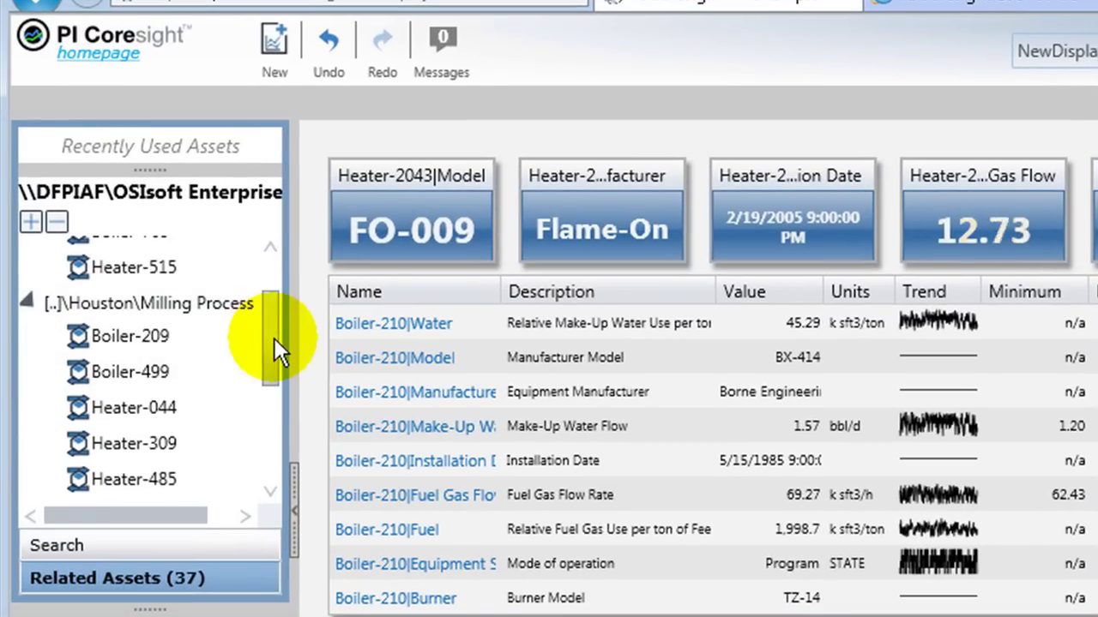
{"action": "scroll", "coordinate": [274, 343], "scroll_direction": "down", "scroll_amount": 2}
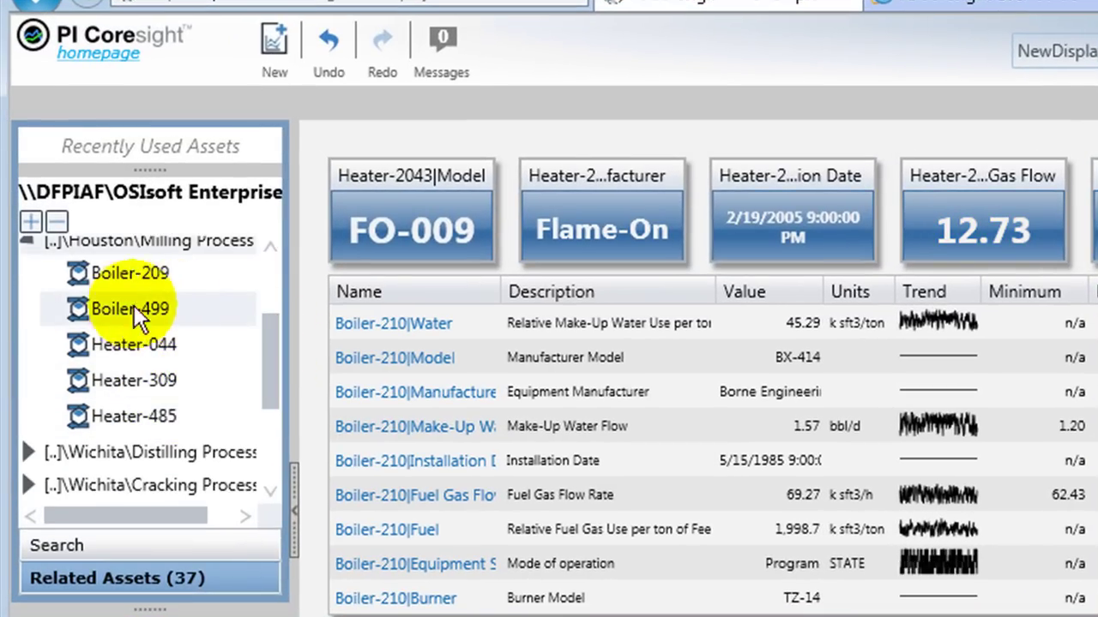
{"action": "left_click", "coordinate": [88, 317]}
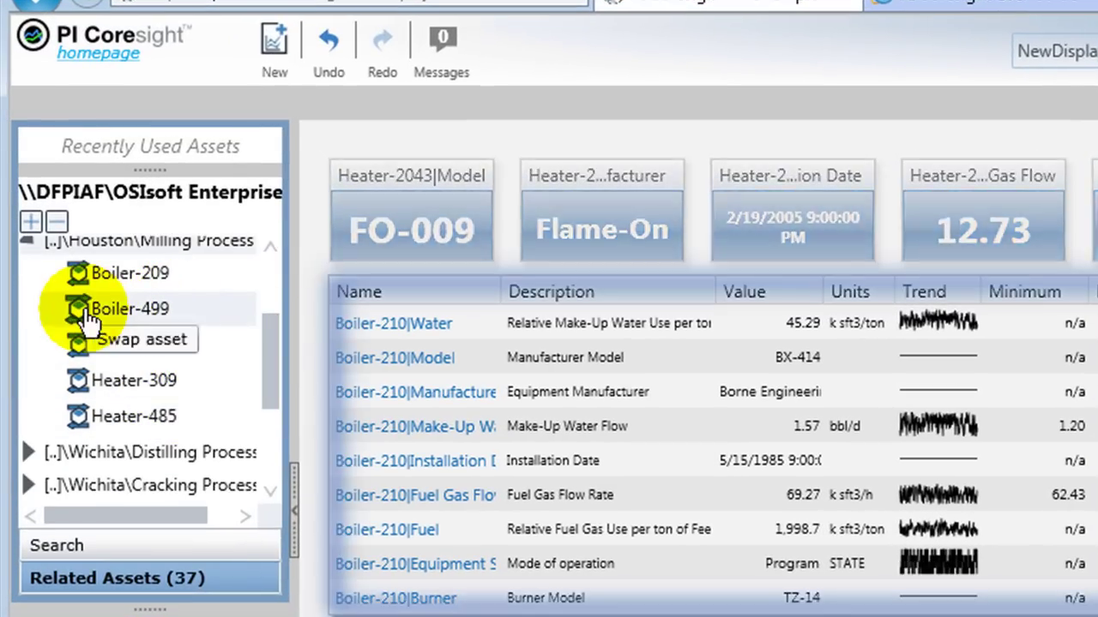
{"action": "left_click", "coordinate": [80, 390]}
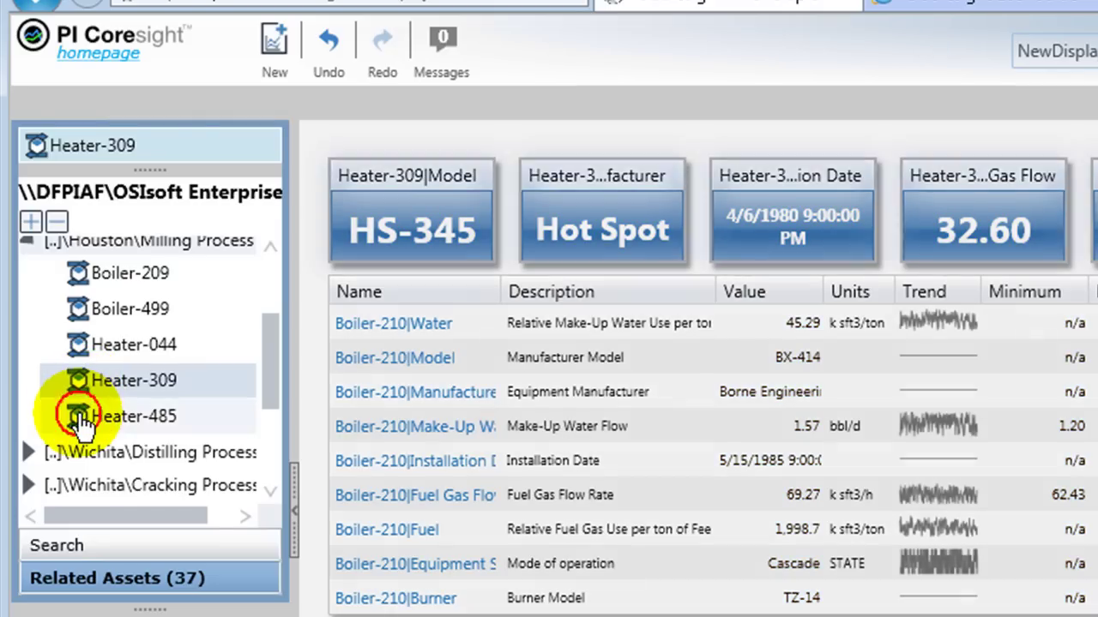
{"action": "left_click", "coordinate": [78, 414]}
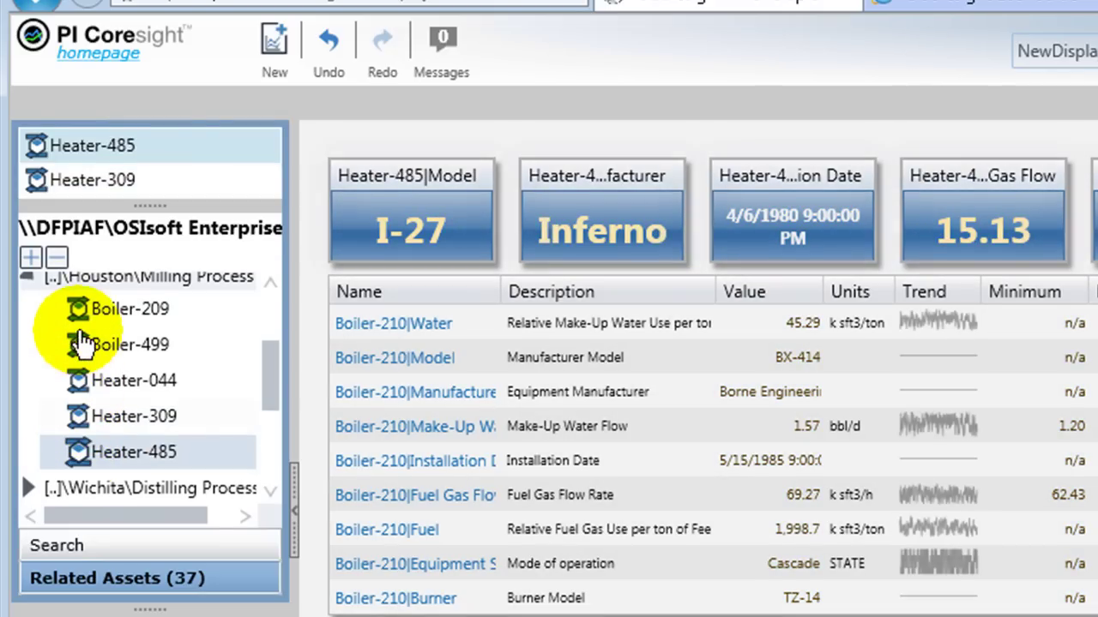
{"action": "left_click", "coordinate": [77, 344]}
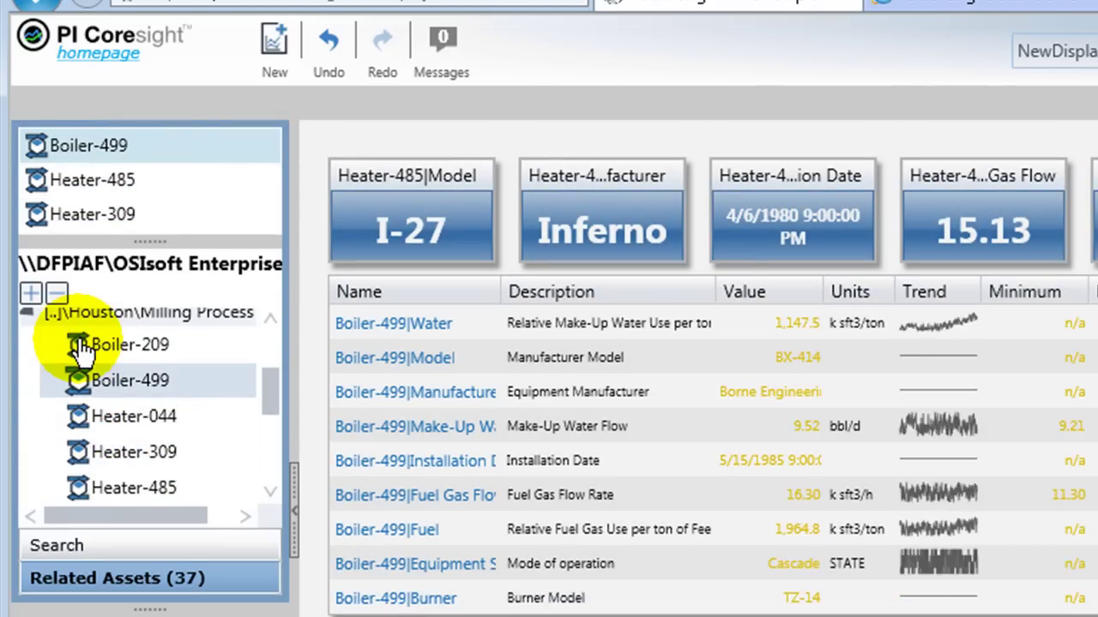
{"action": "mouse_move", "coordinate": [614, 377]}
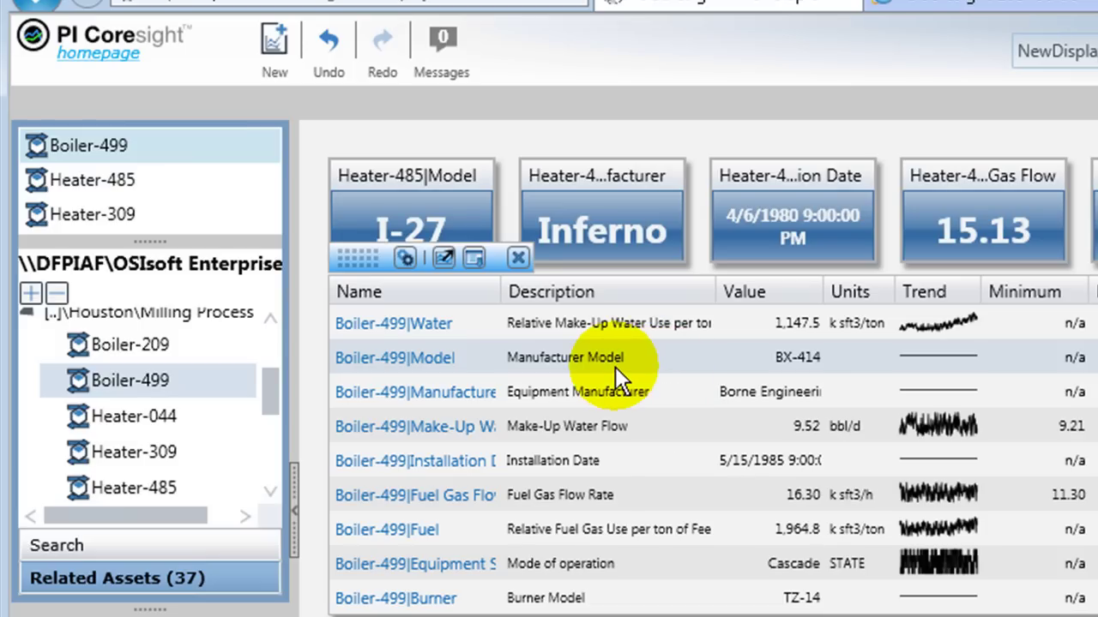
Remove the Model, Manufacturer and Fuel Gas Flow rows from the Boiler-499 table
{"action": "left_click", "coordinate": [317, 359]}
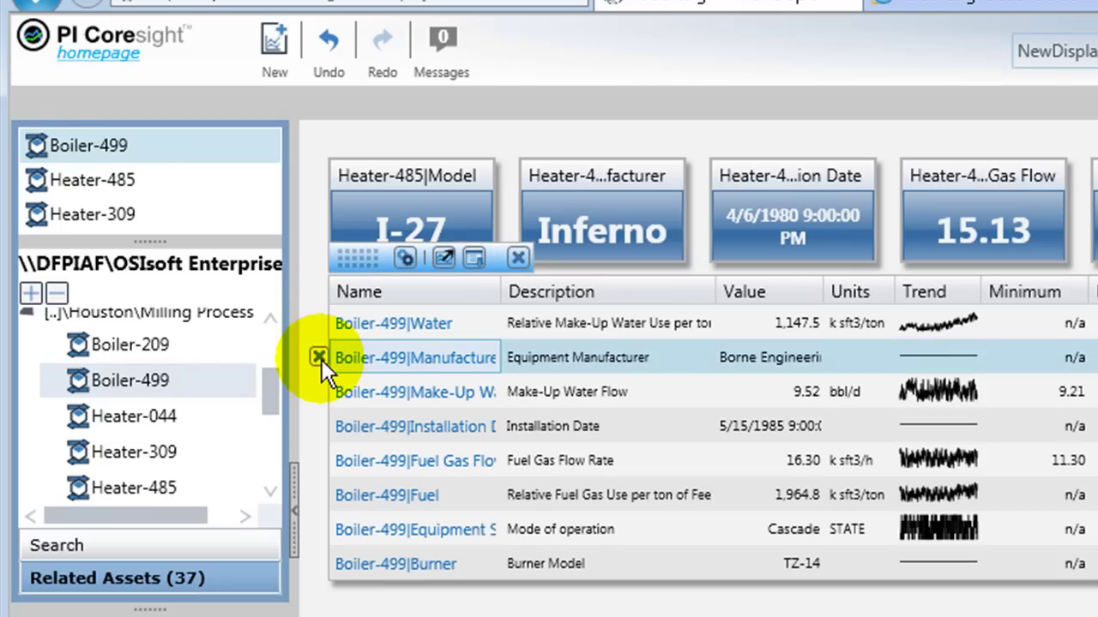
{"action": "left_click", "coordinate": [321, 360]}
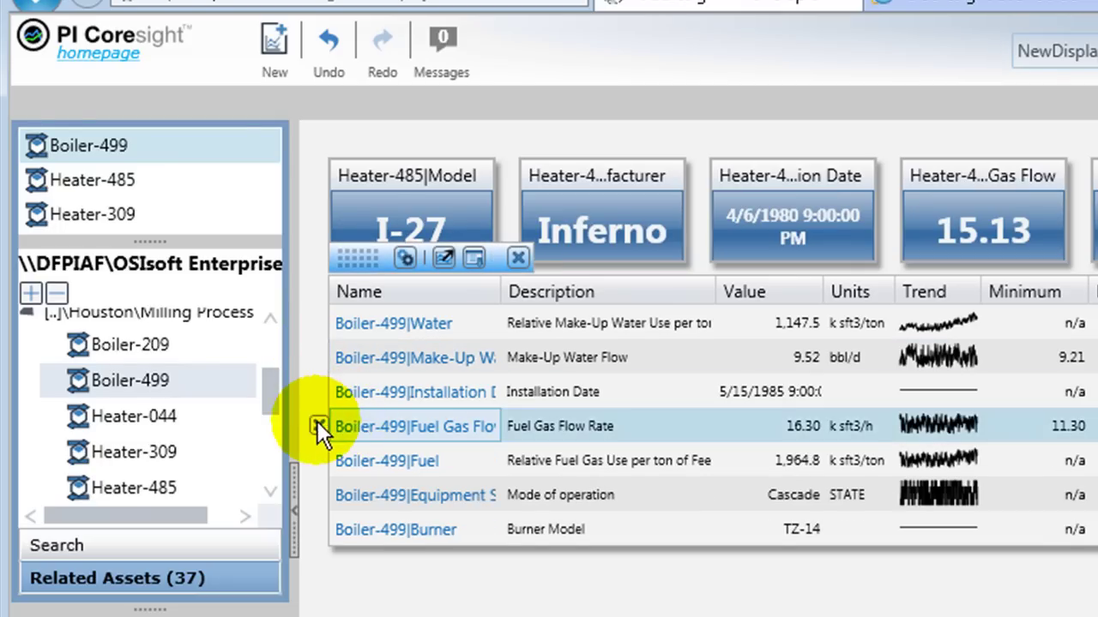
{"action": "left_click", "coordinate": [312, 420]}
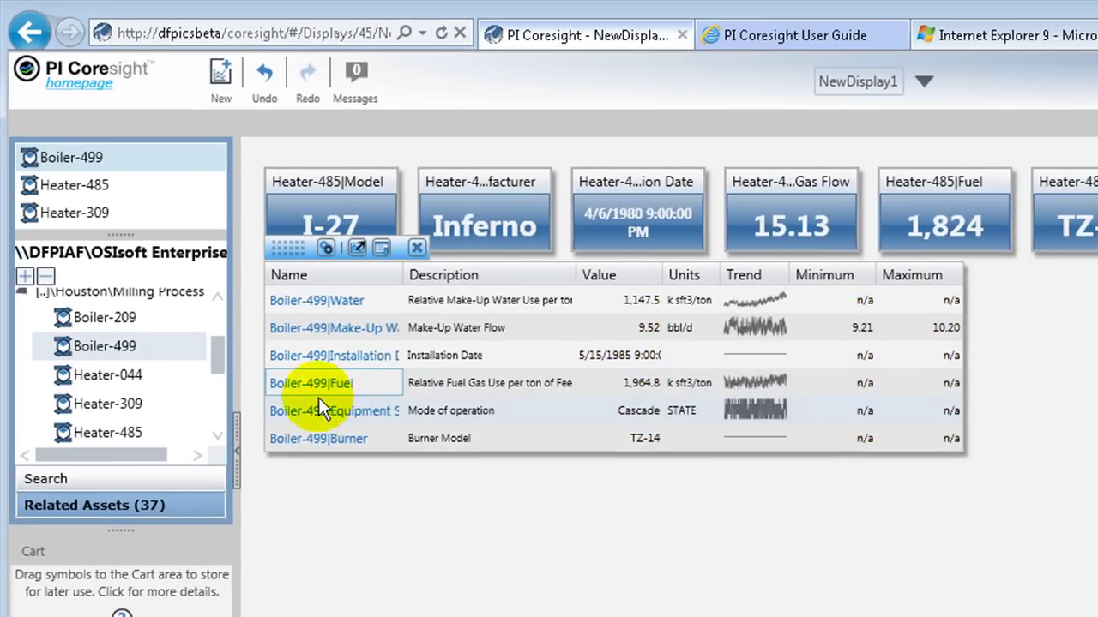
{"action": "left_click_drag", "start_coordinate": [219, 351], "coordinate": [220, 371]}
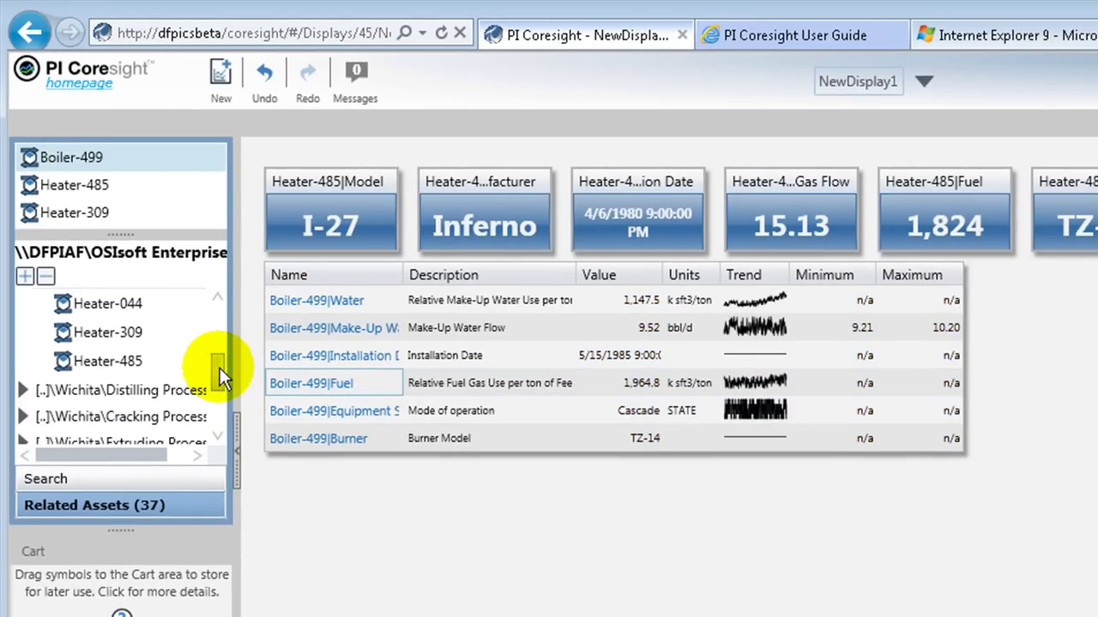
{"action": "left_click", "coordinate": [576, 215]}
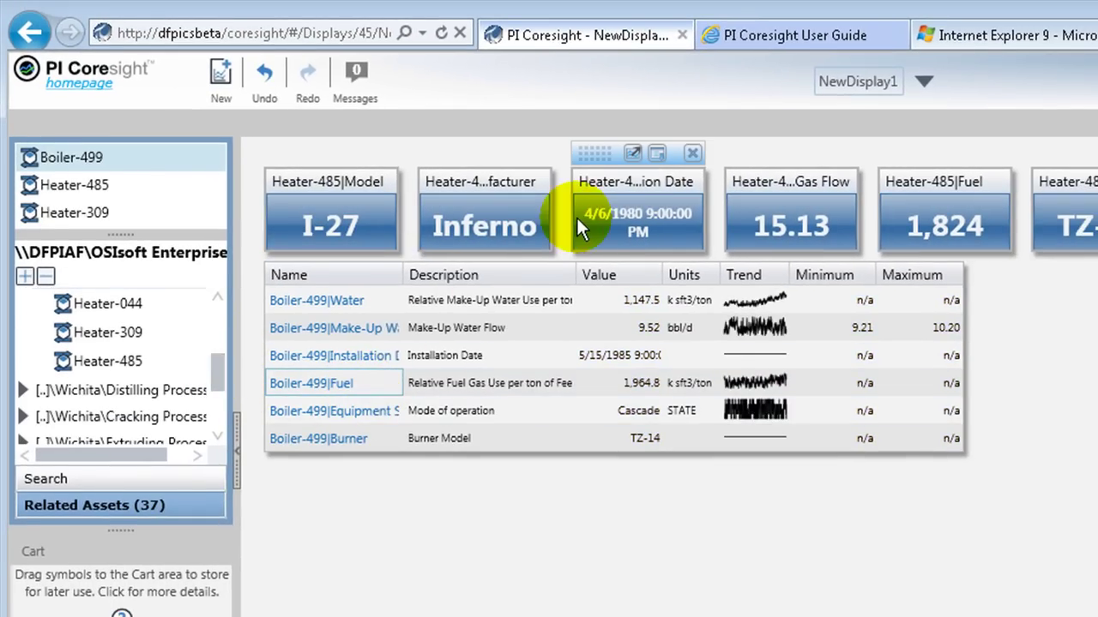
Rename the display to 'Heater and Boiler Display', correcting the capital E
{"action": "left_click", "coordinate": [850, 84]}
{"action": "type", "text": "HEater and "}
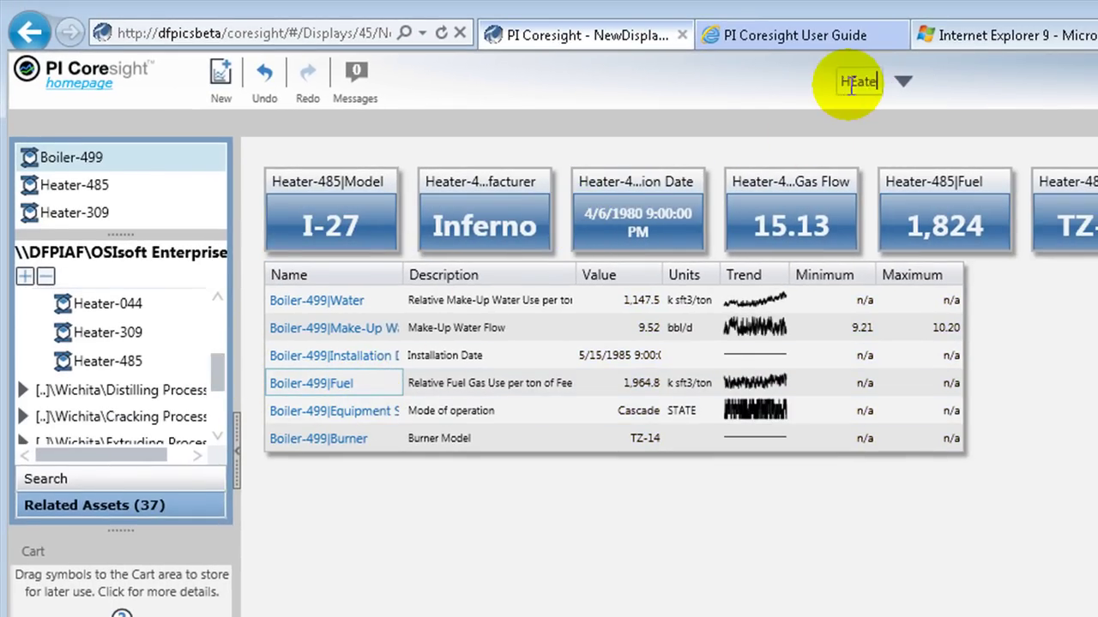
{"action": "type", "text": "Bo"}
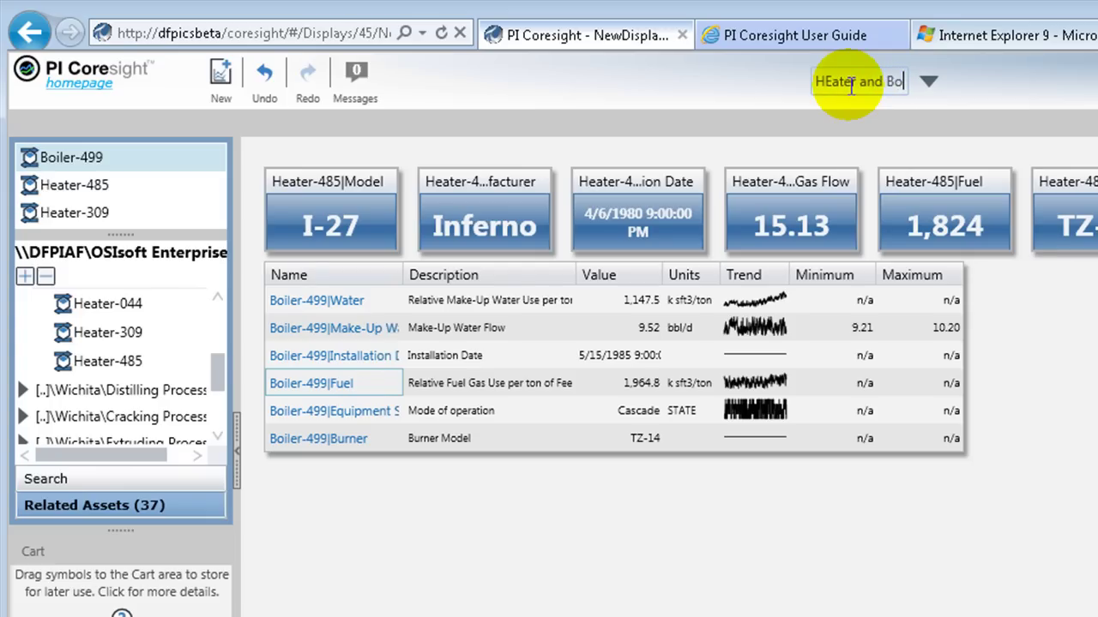
{"action": "type", "text": "iler Displ"}
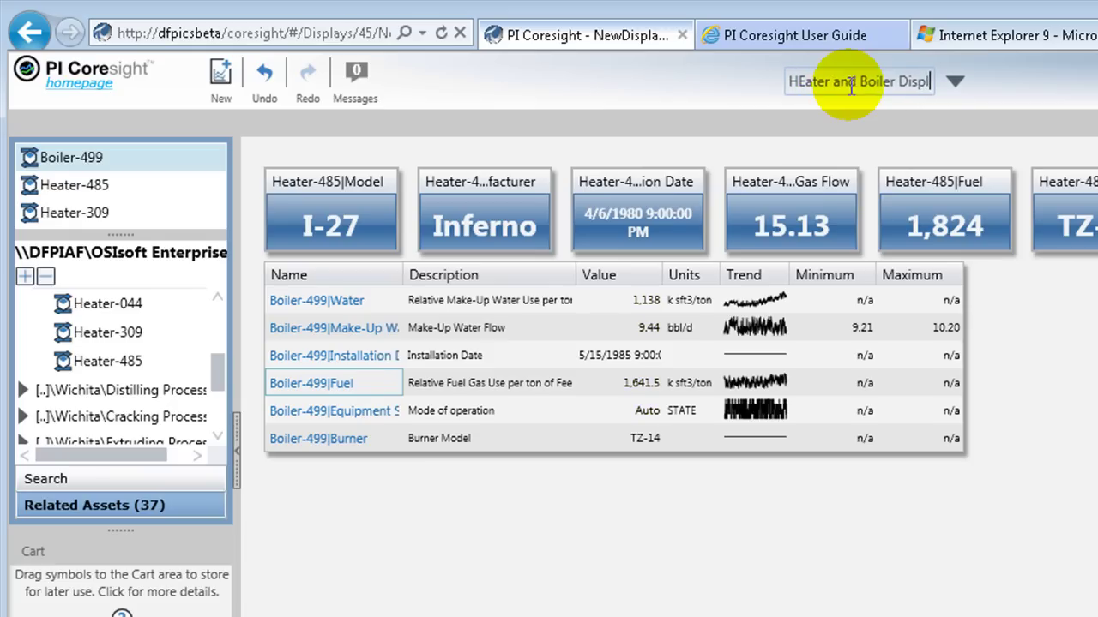
{"action": "type", "text": "ay"}
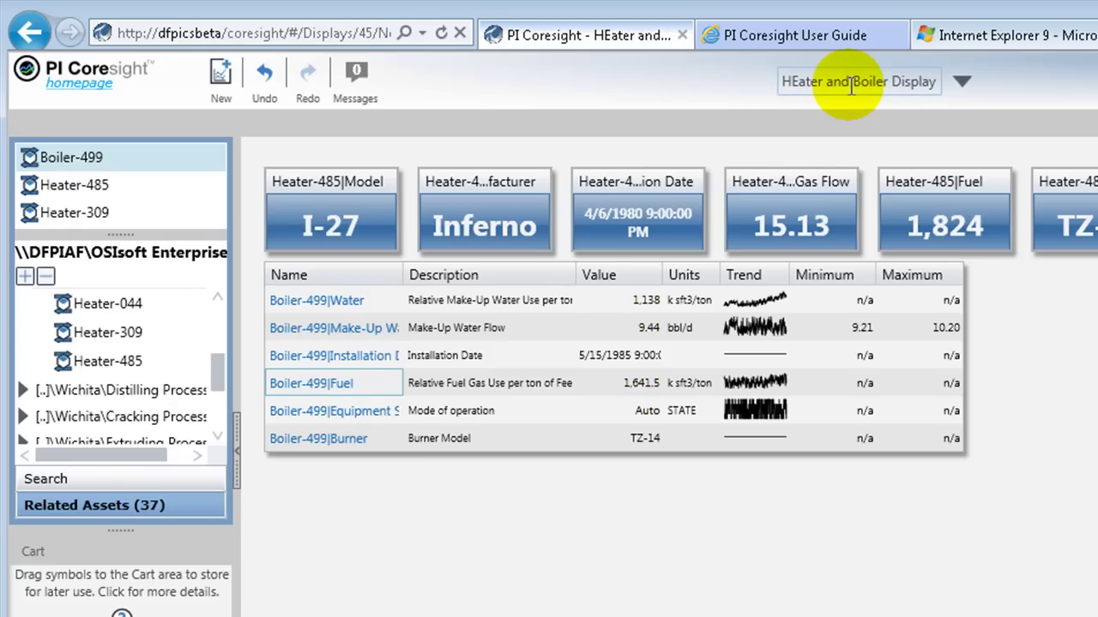
{"action": "left_click", "coordinate": [794, 81]}
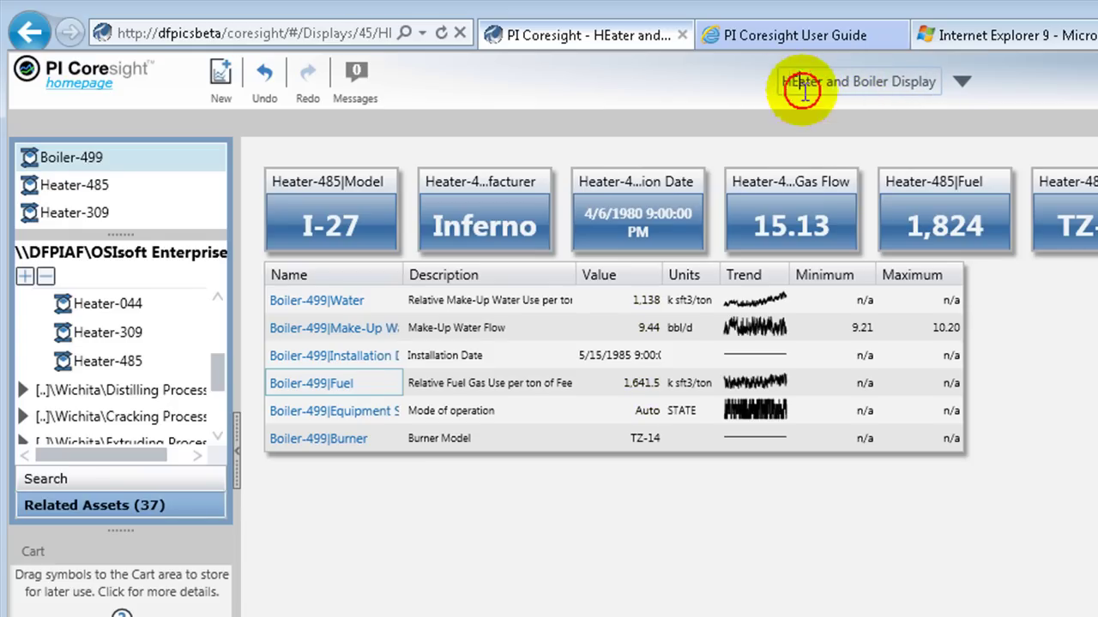
{"action": "key", "text": "BackSpace"}
{"action": "type", "text": "e"}
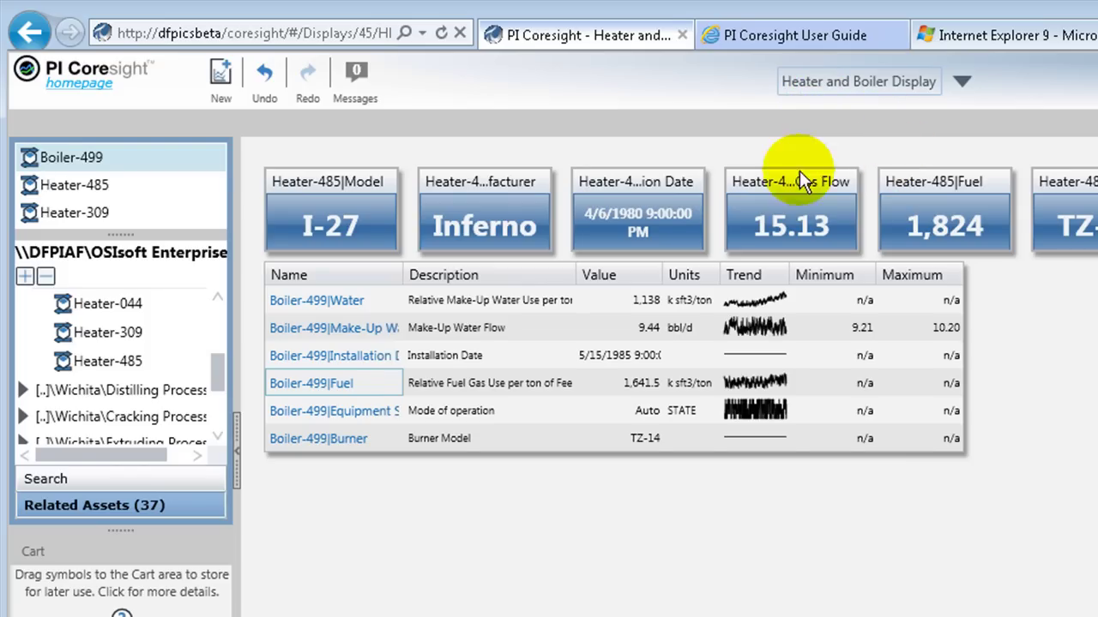
Return to the PI Coresight homepage of saved displays
{"action": "left_click", "coordinate": [74, 70]}
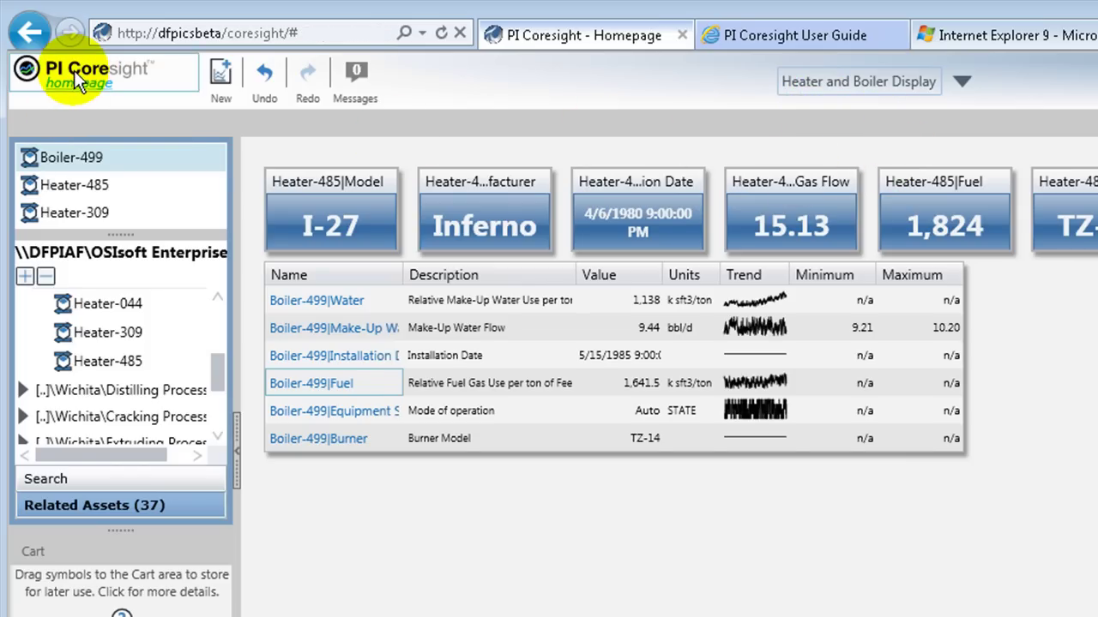